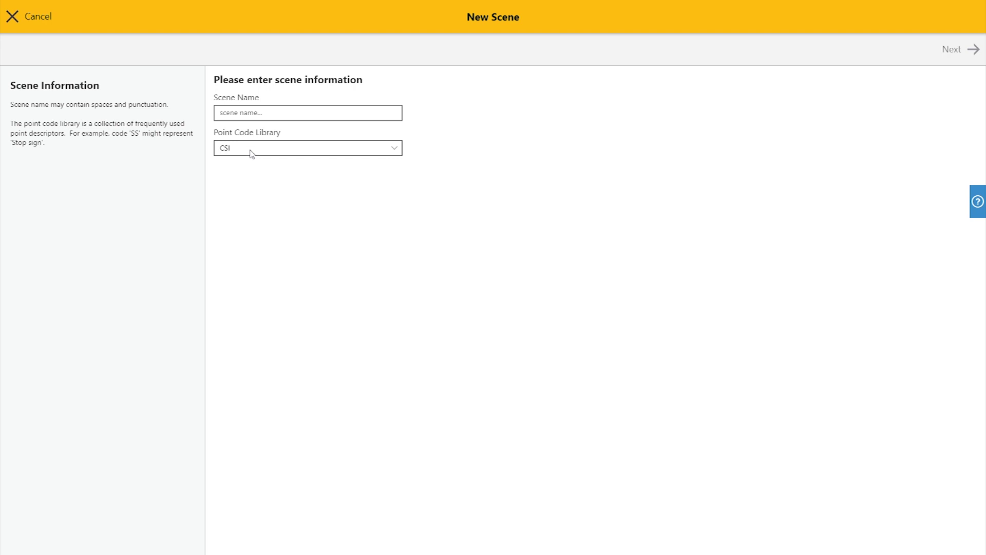
Step: Look through the point code libraries available for the new scene
click(251, 153)
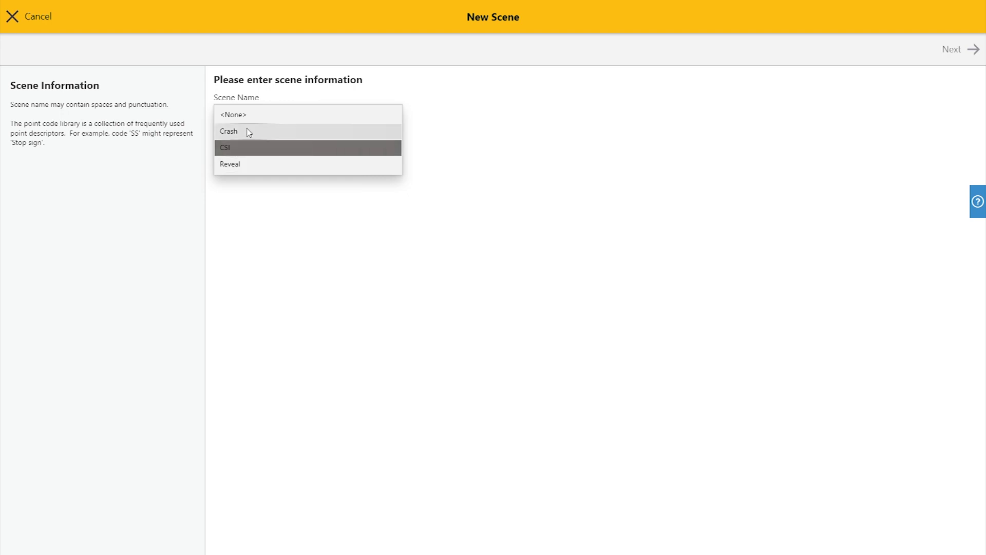
click(246, 86)
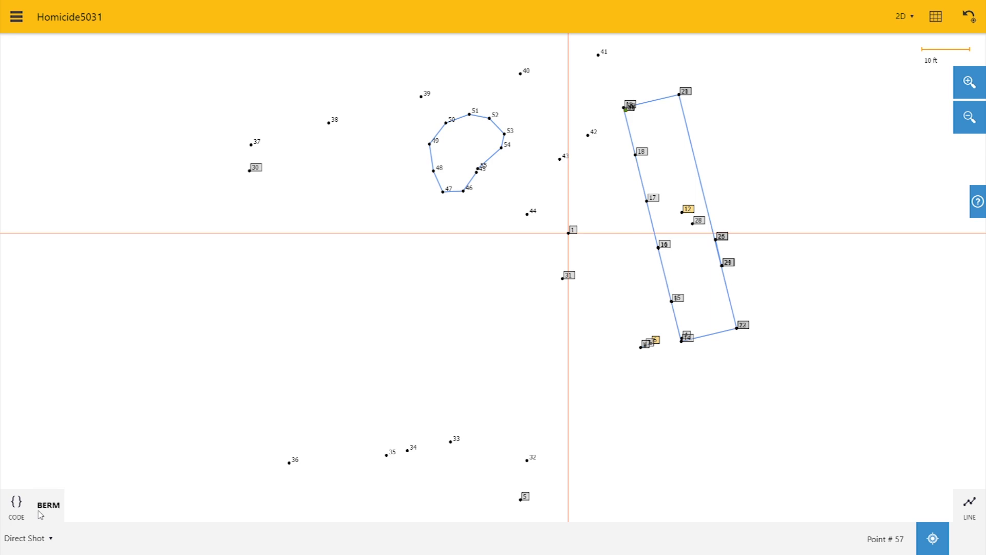
Step: Replace the current point code in the Homicide5031 scene with the code BULLET
click(54, 509)
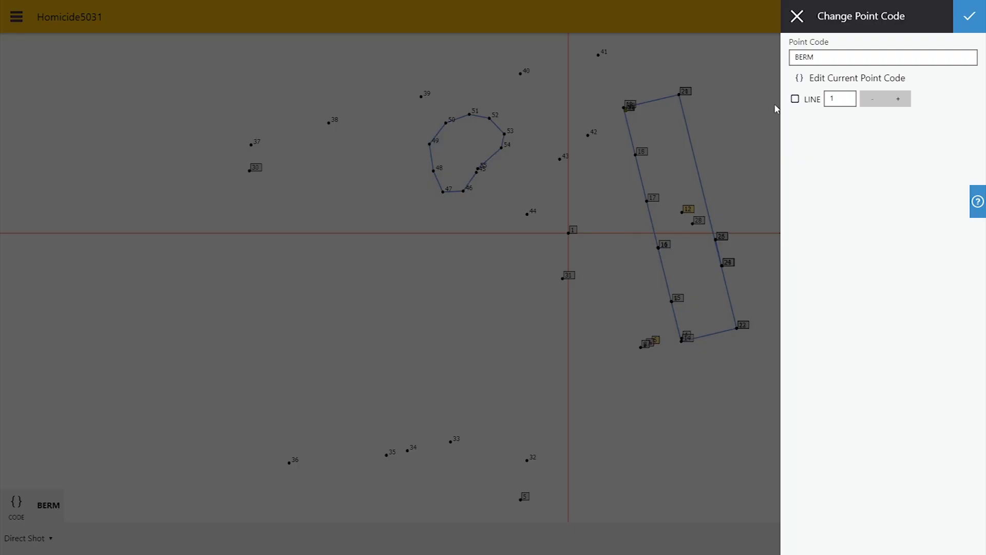
drag(818, 58, 790, 59)
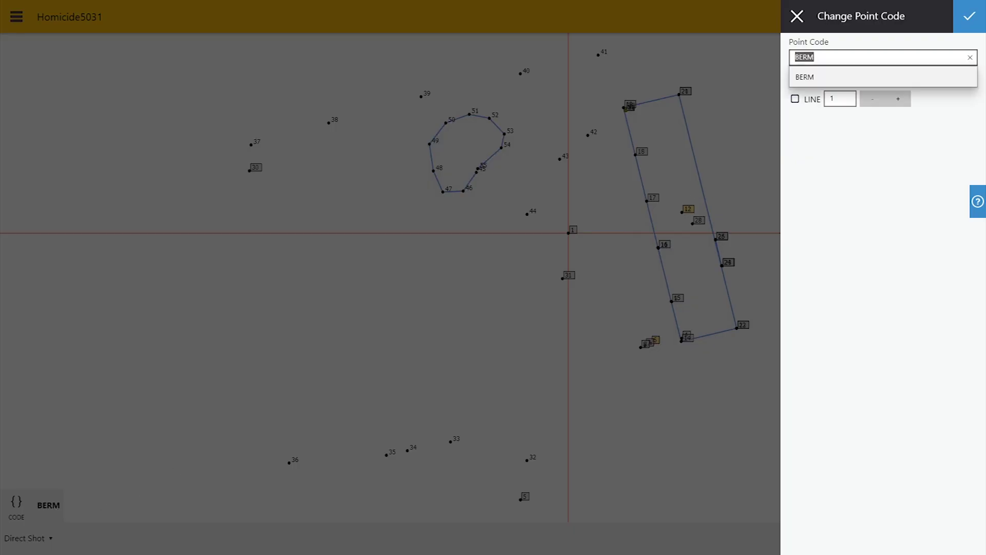
text(BULLEt)
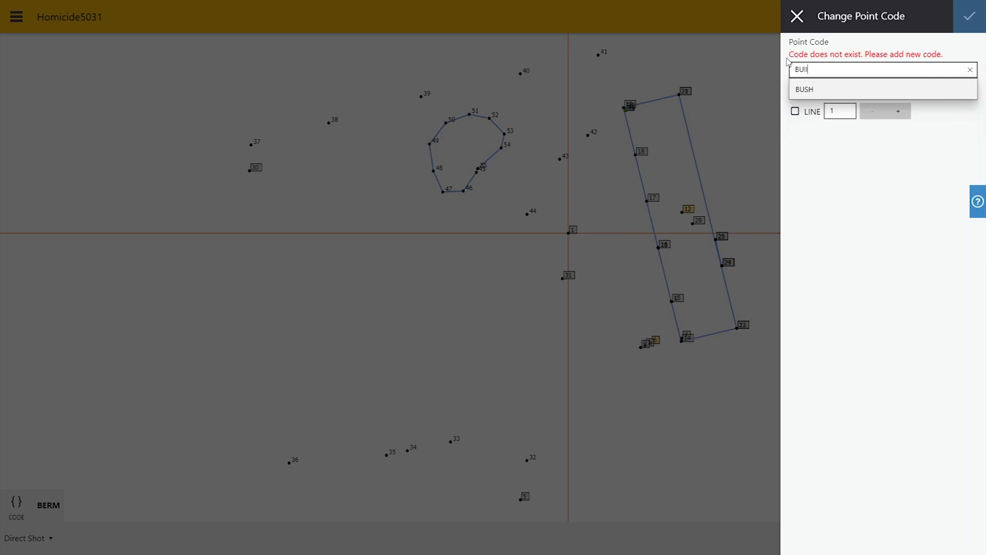
key(BackSpace)
text(T)
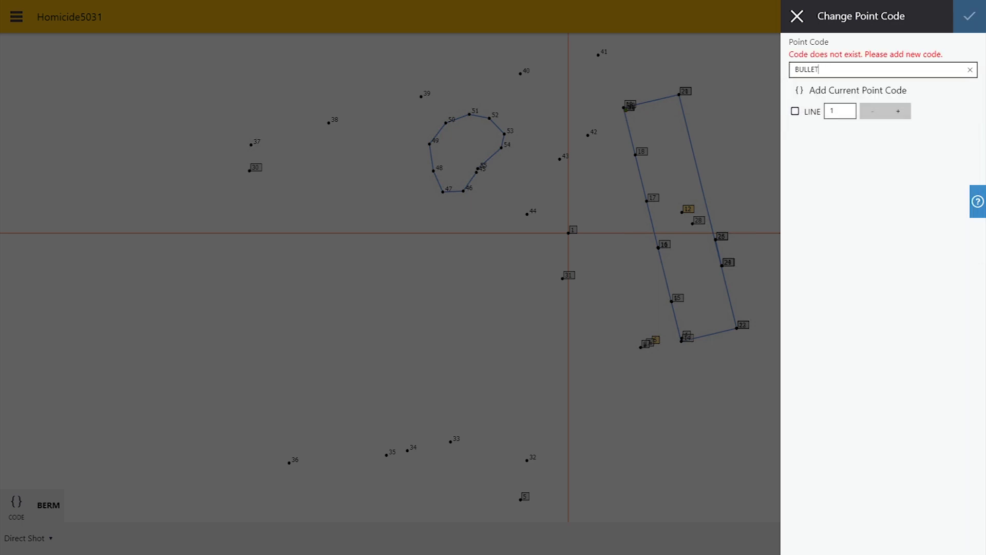
Step: Add BULLET to the current CSI point code library without a description and apply it as the point code
click(834, 91)
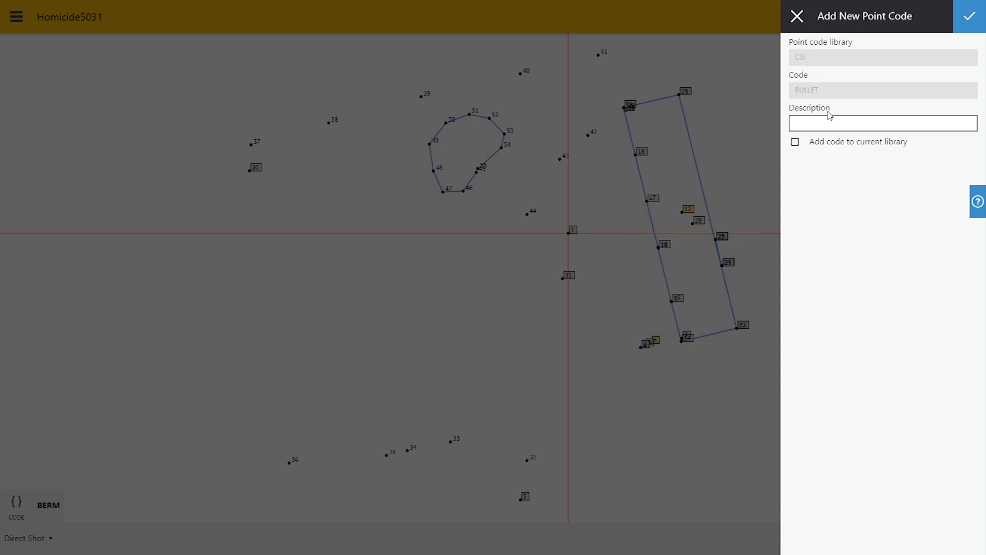
click(821, 126)
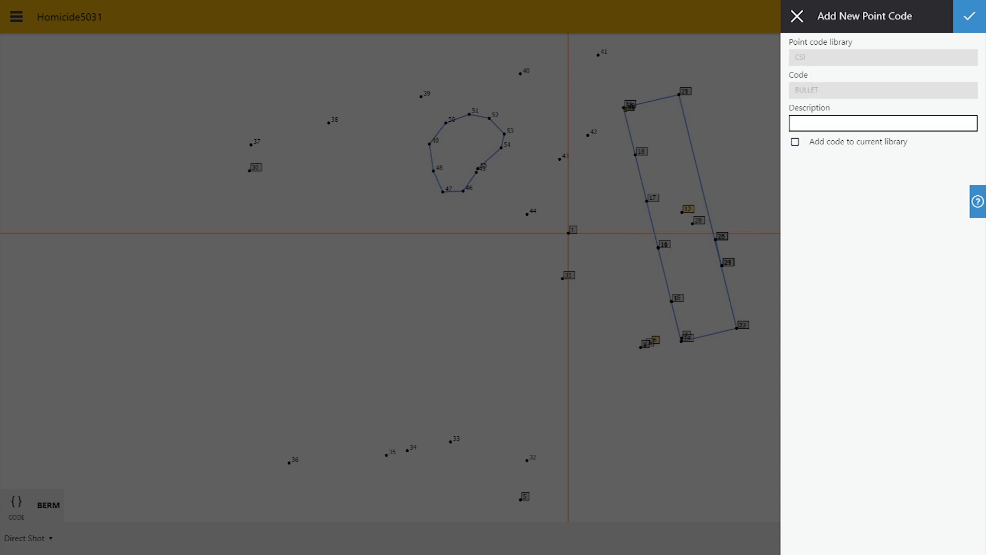
click(796, 142)
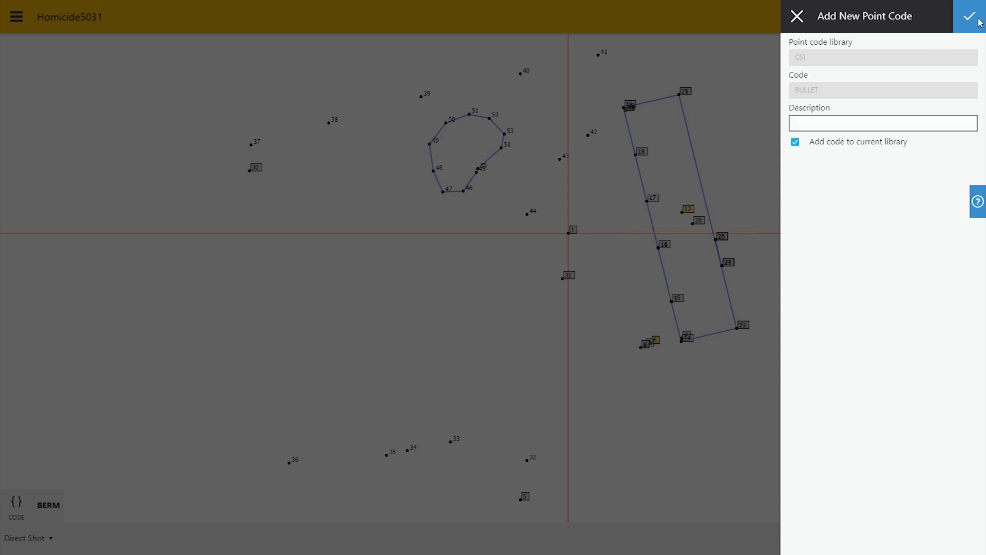
click(979, 20)
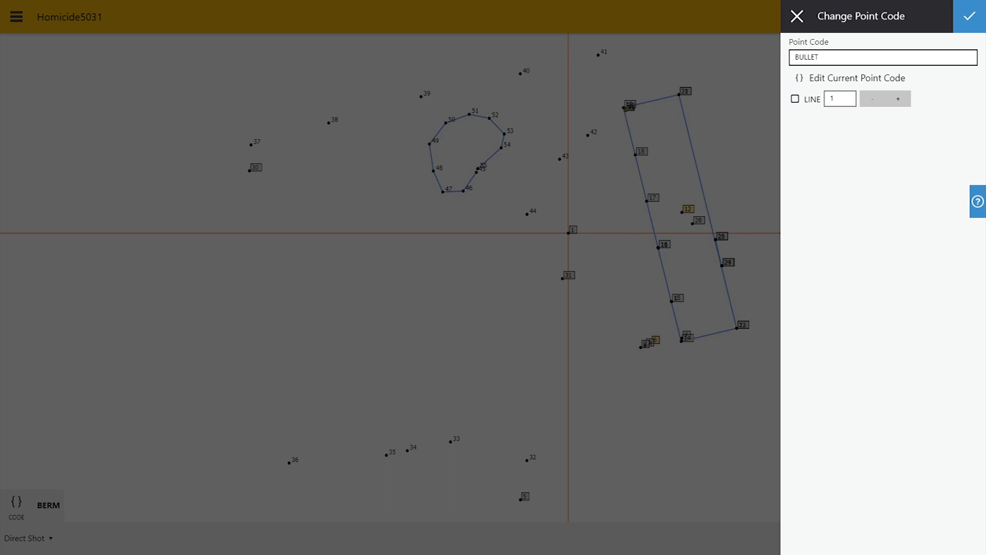
click(969, 18)
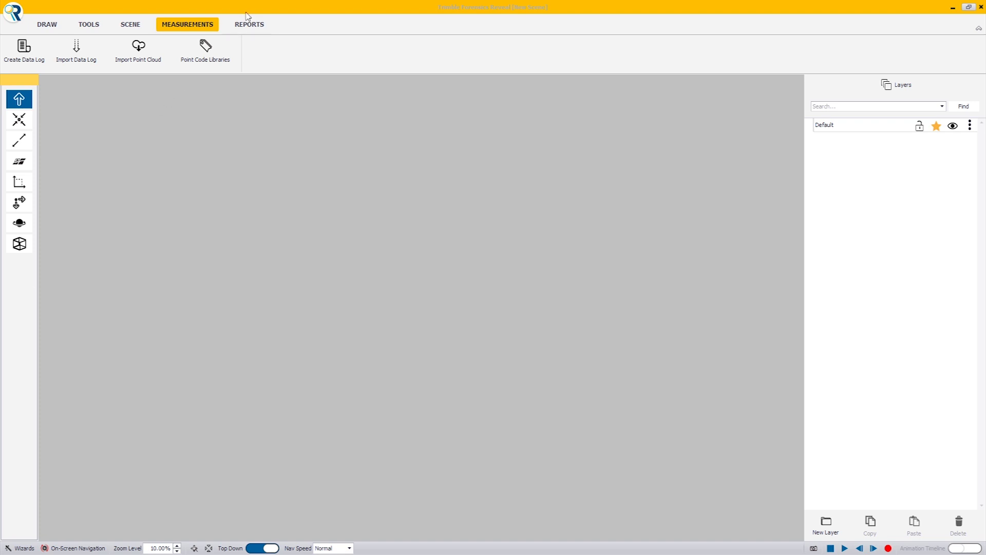
Step: Switch to Trimble Forensics Reveal and start a new point code library named "TFTTT List"
click(194, 28)
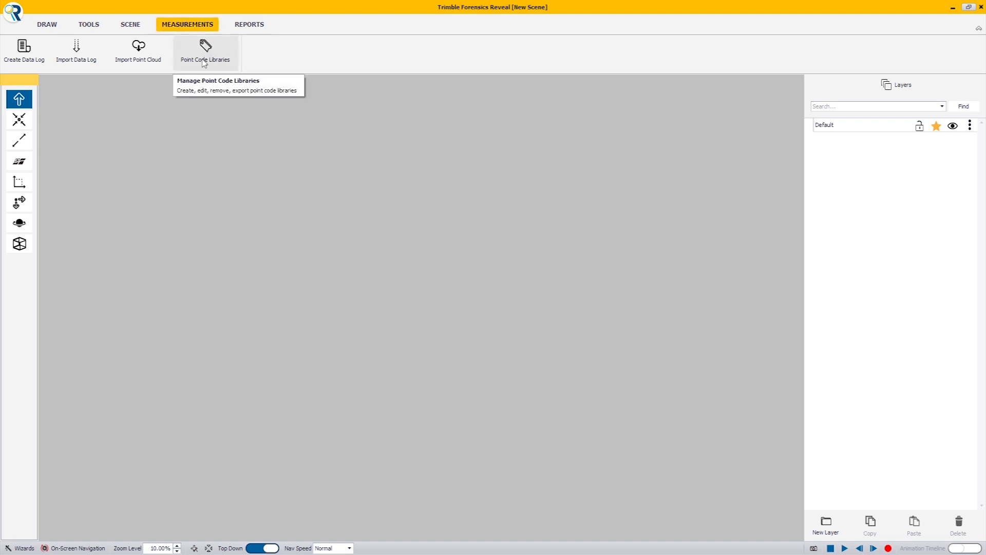
click(220, 62)
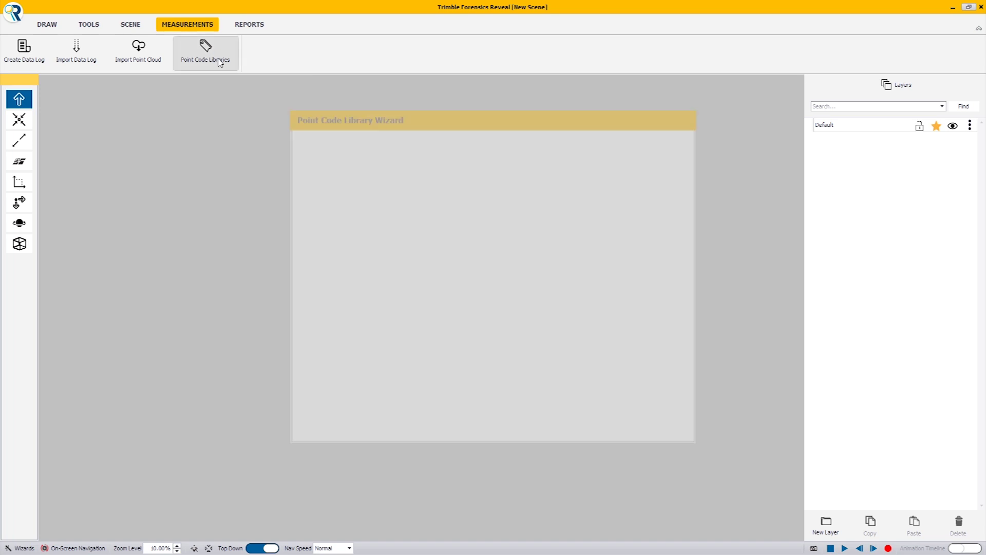
drag(370, 220, 243, 226)
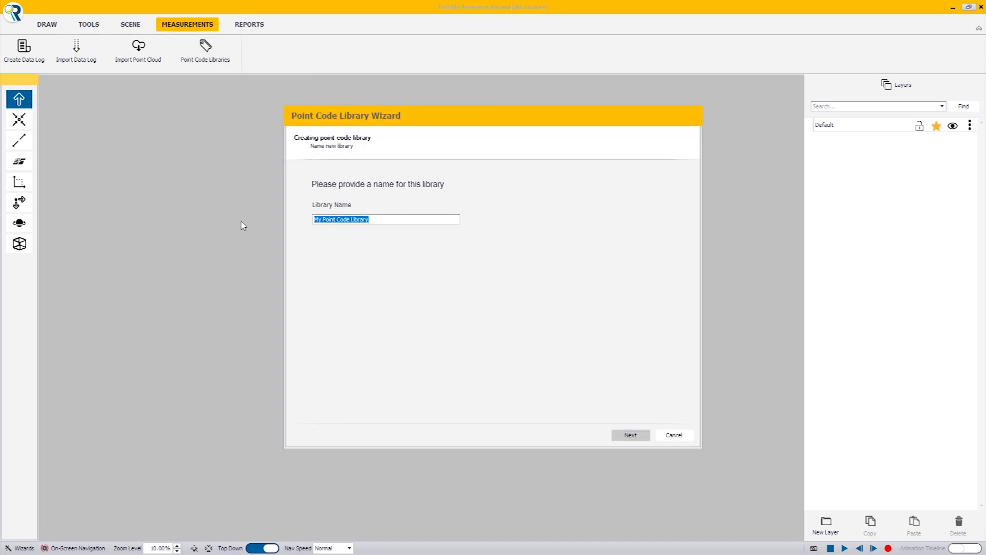
text(TFTTT List)
click(632, 437)
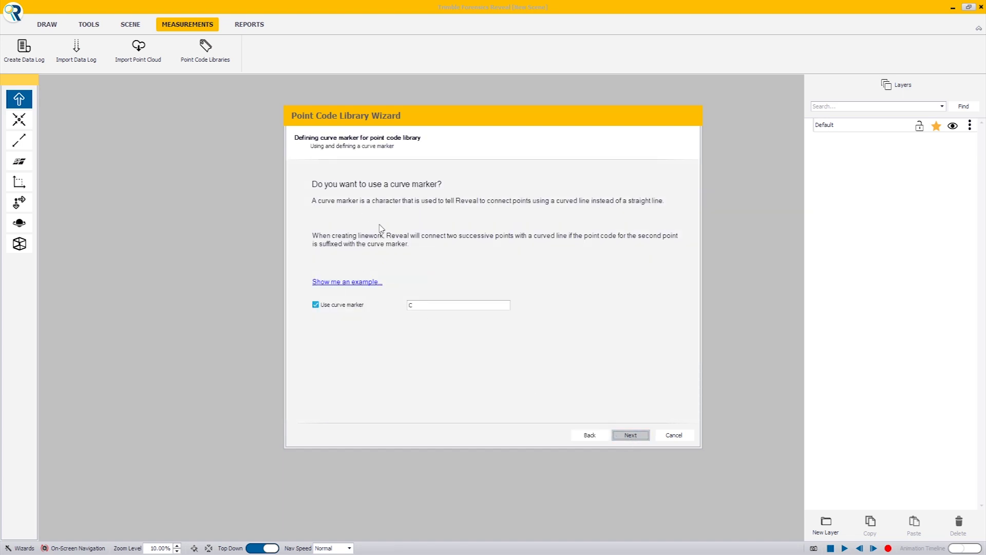
Step: Disable the curve marker for the new library and start it empty, without common codes
click(329, 304)
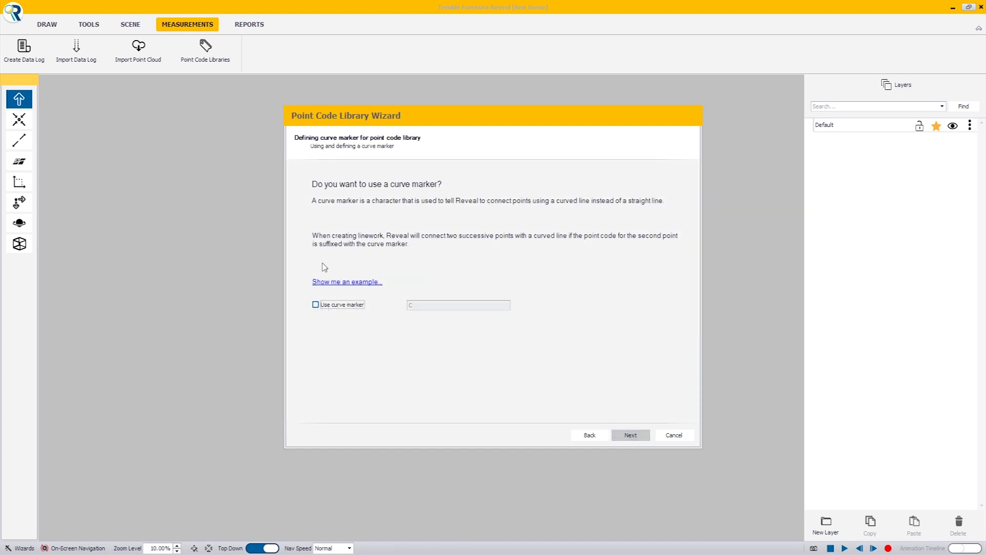
click(642, 438)
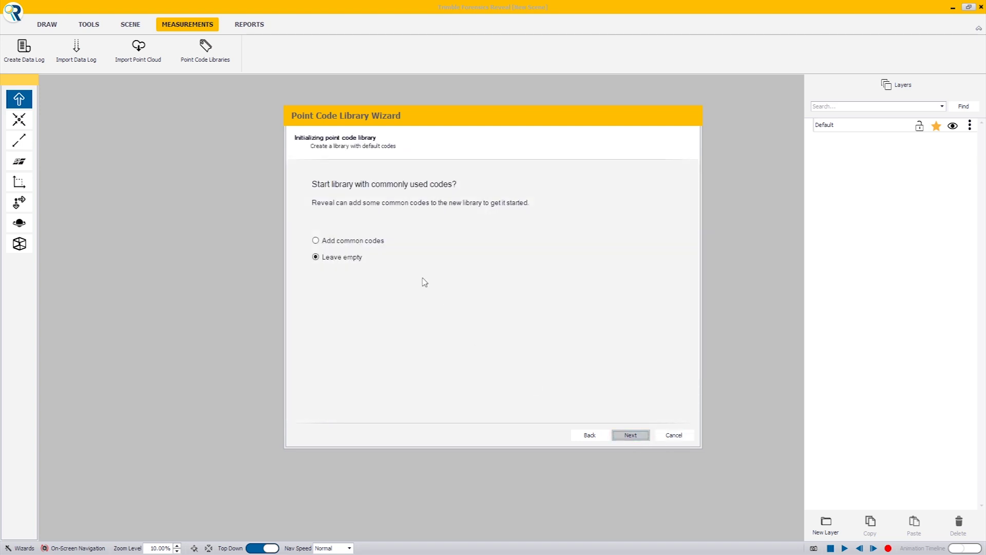
click(357, 245)
click(631, 435)
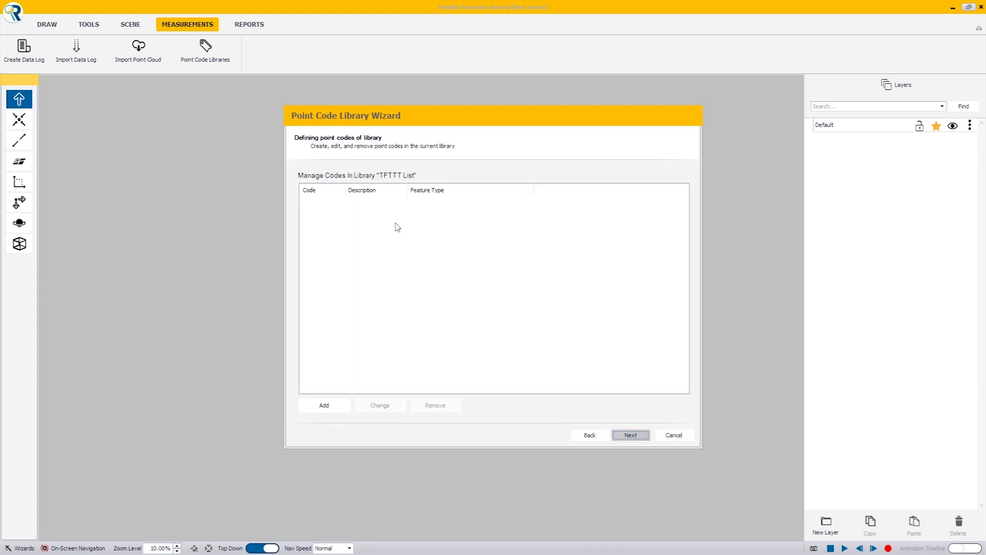
Step: Add the point code RP with the description "Reference Point" and no generated feature
click(324, 405)
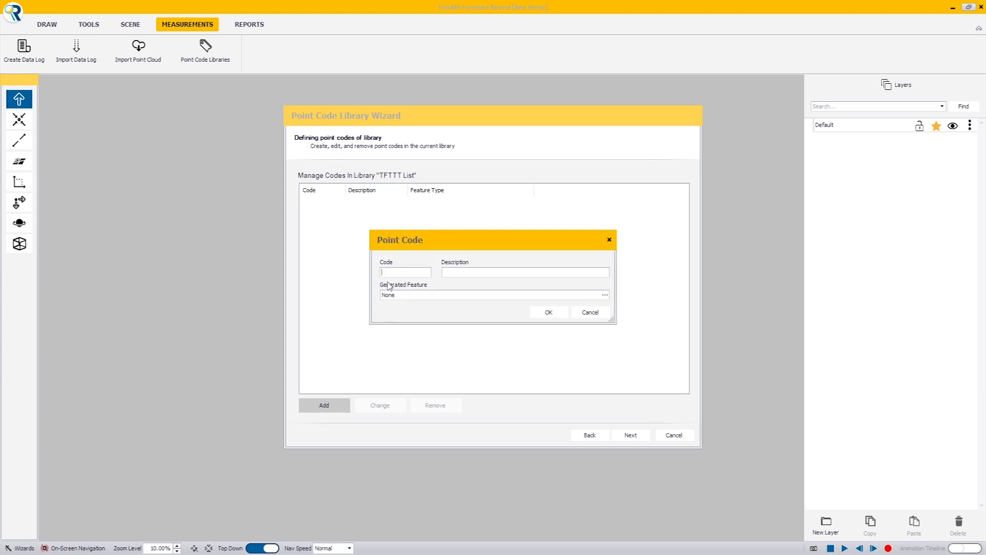
text(RReference Point)
key(Tab)
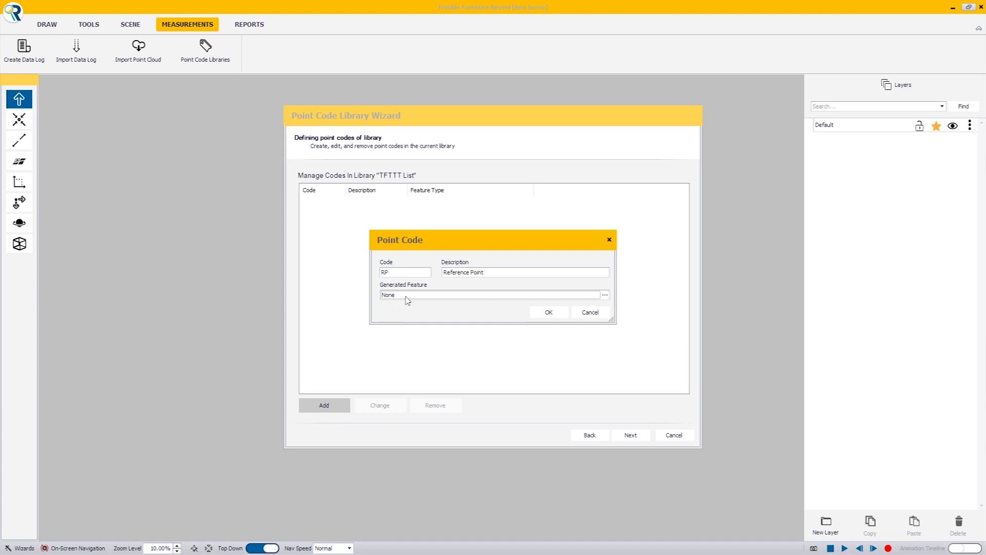
click(549, 314)
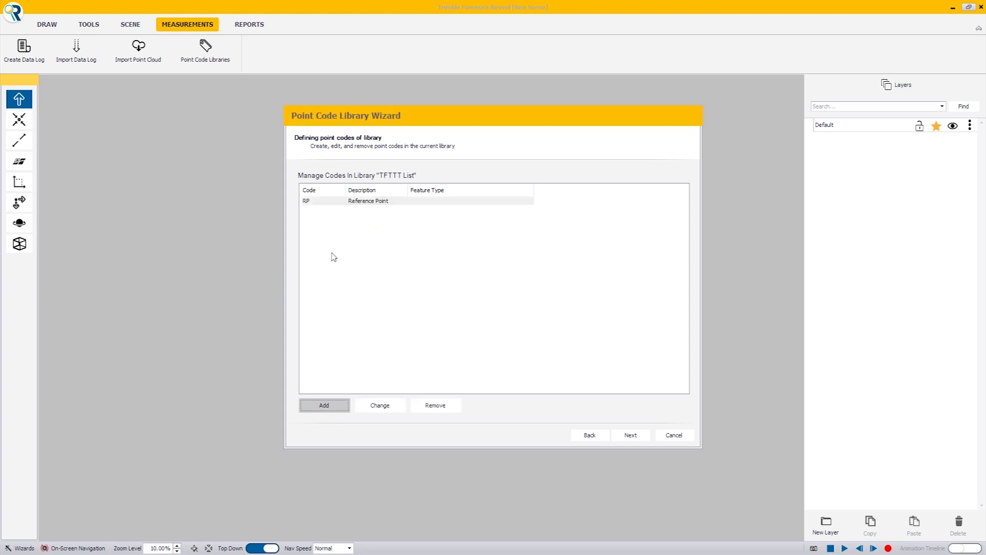
Step: Add the point code CP with the description "Common/Control Point" and no generated feature
click(341, 410)
text(CP)
text(Common/Control Point)
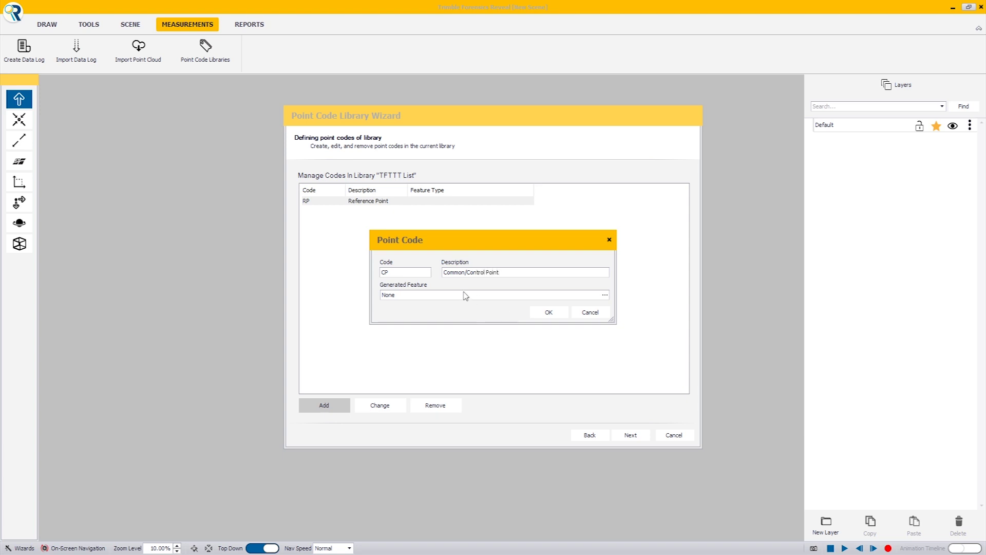
click(547, 312)
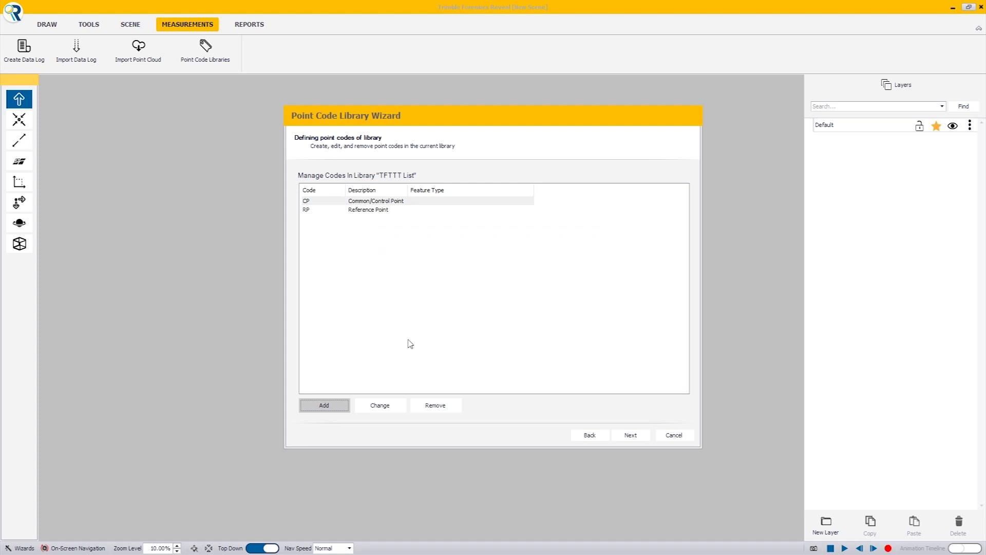
Step: Add the point code BS with the description "Backsight" and no generated feature
click(343, 405)
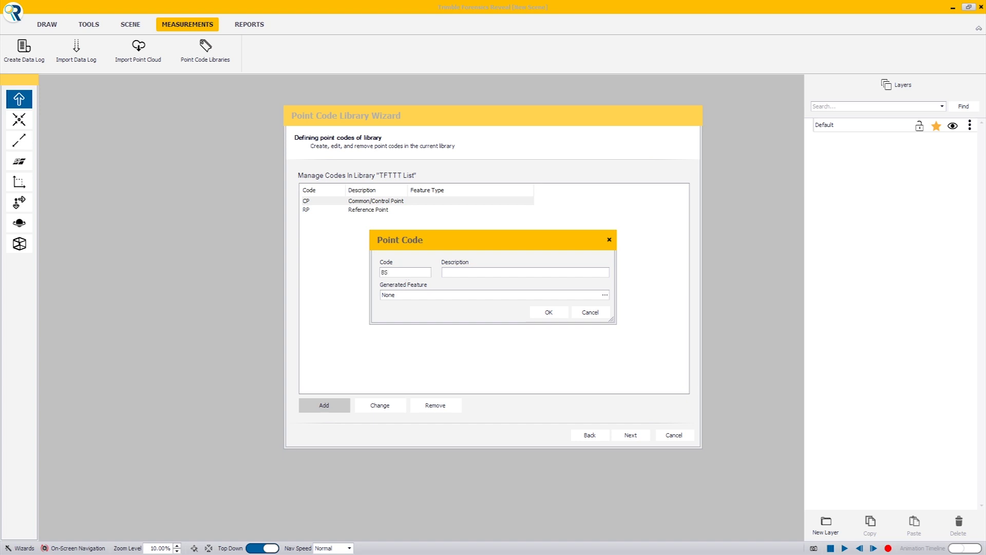
click(468, 276)
text(Backsight)
click(549, 313)
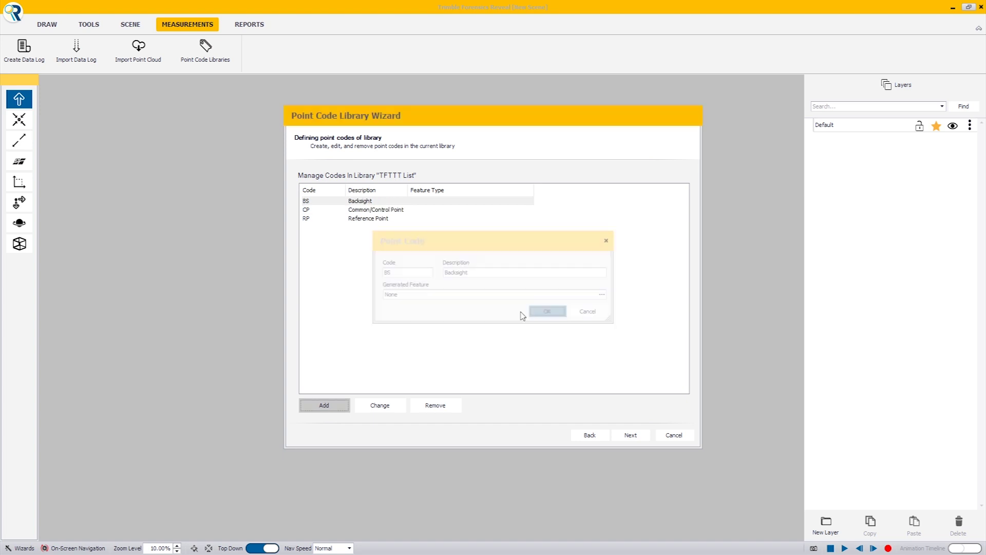
Step: Add the point code BSC with the description "Backsight Check" and no generated feature
click(334, 410)
text(BSC)
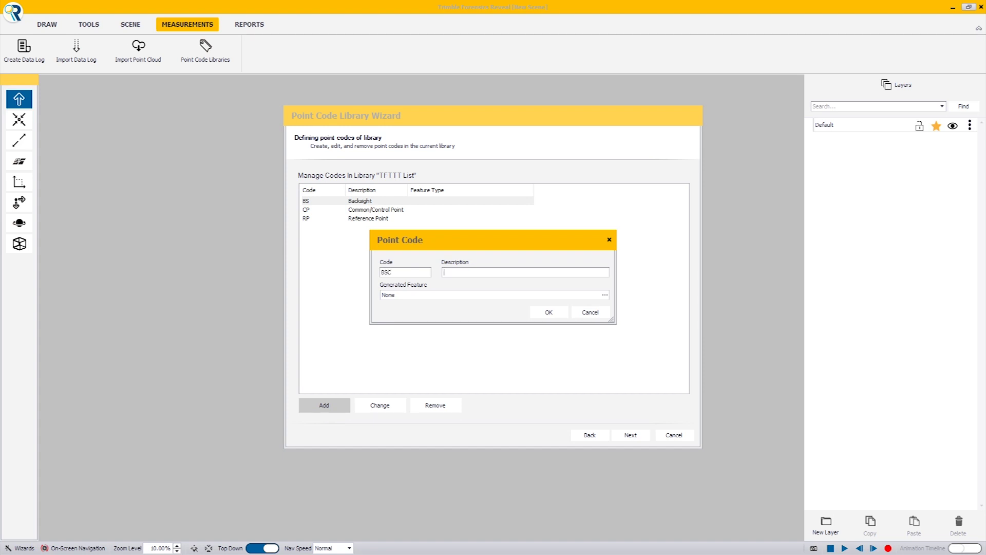
text(Backsight Check)
key(Tab)
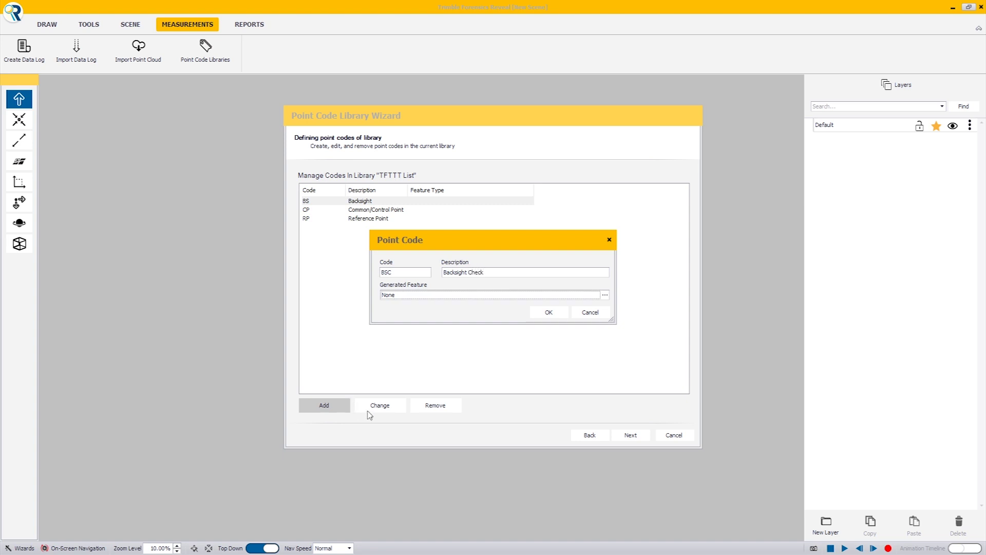
click(559, 314)
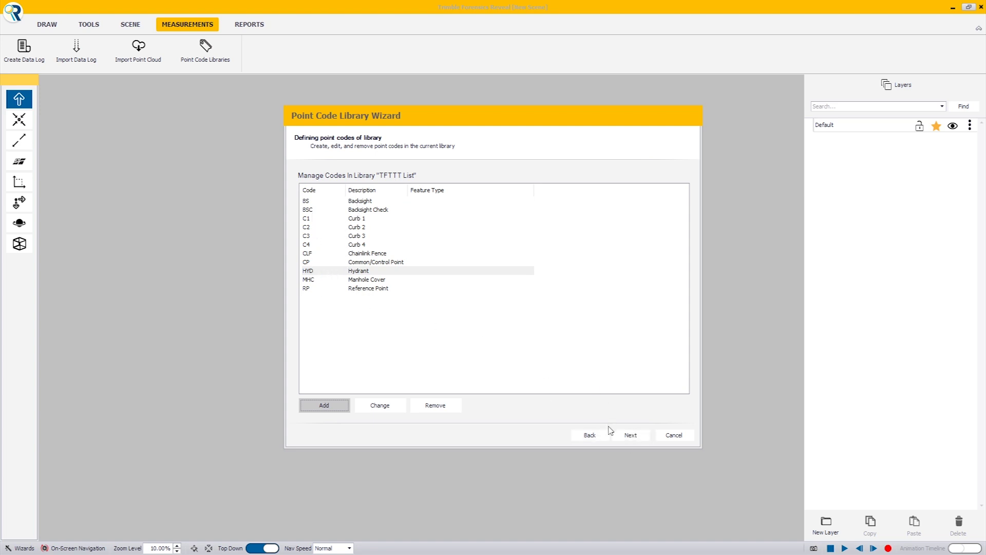
Step: Among the total station / scanner special codes, assign RP to Reference Point and CP to Control Point, leaving Control Point Check at None
click(636, 436)
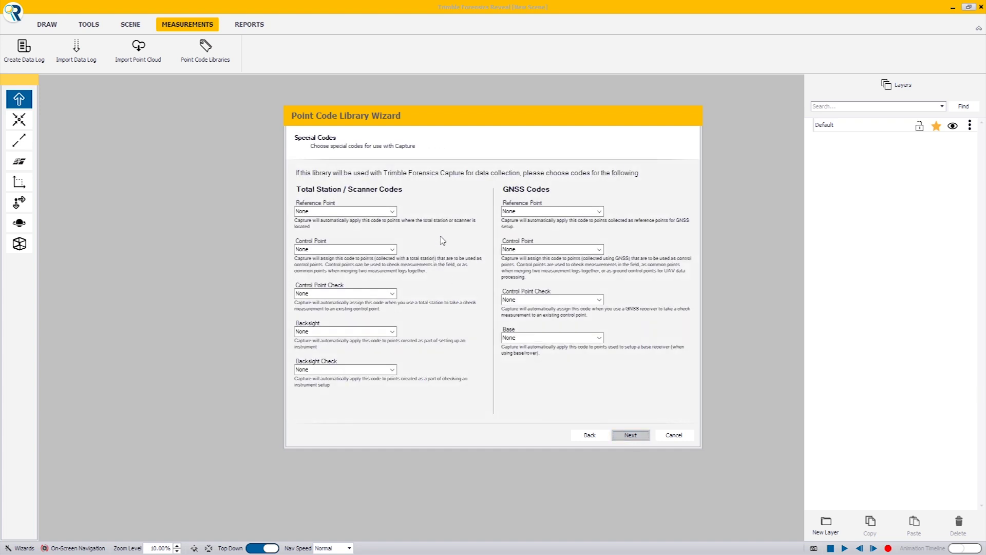
click(390, 213)
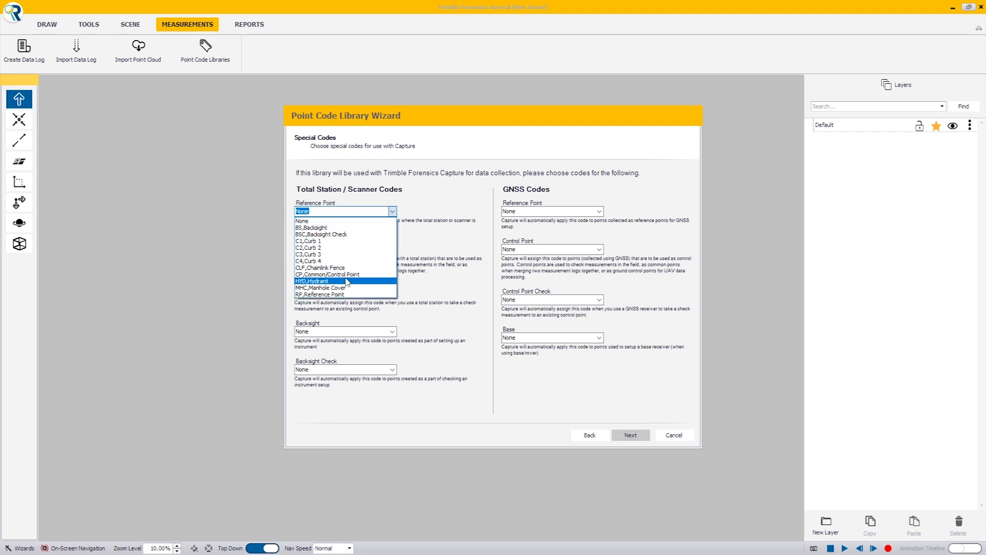
click(343, 295)
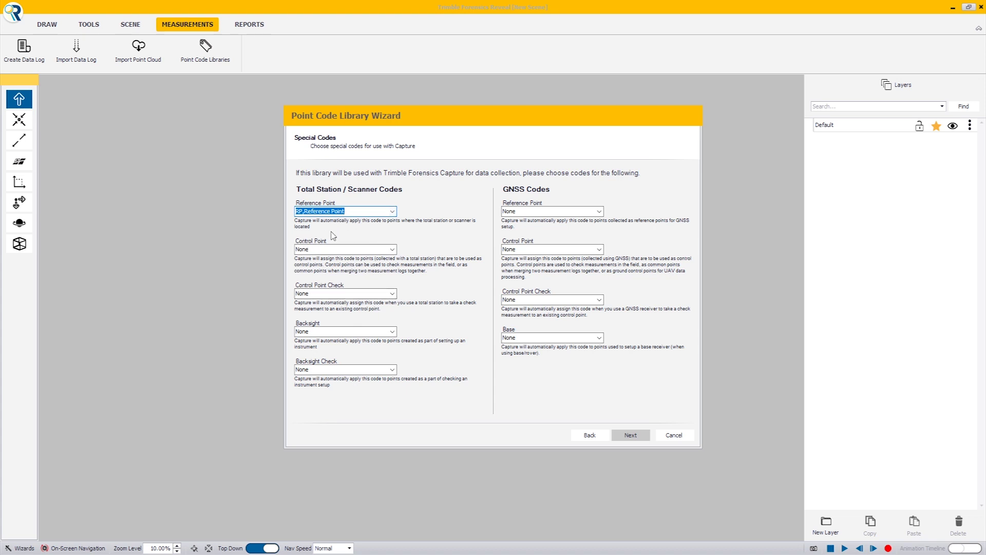
click(392, 250)
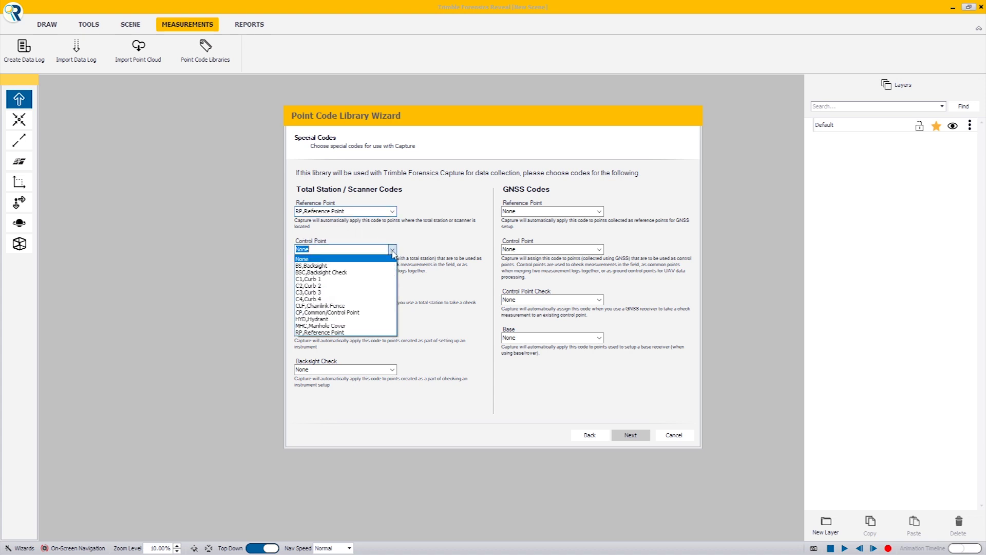
click(350, 315)
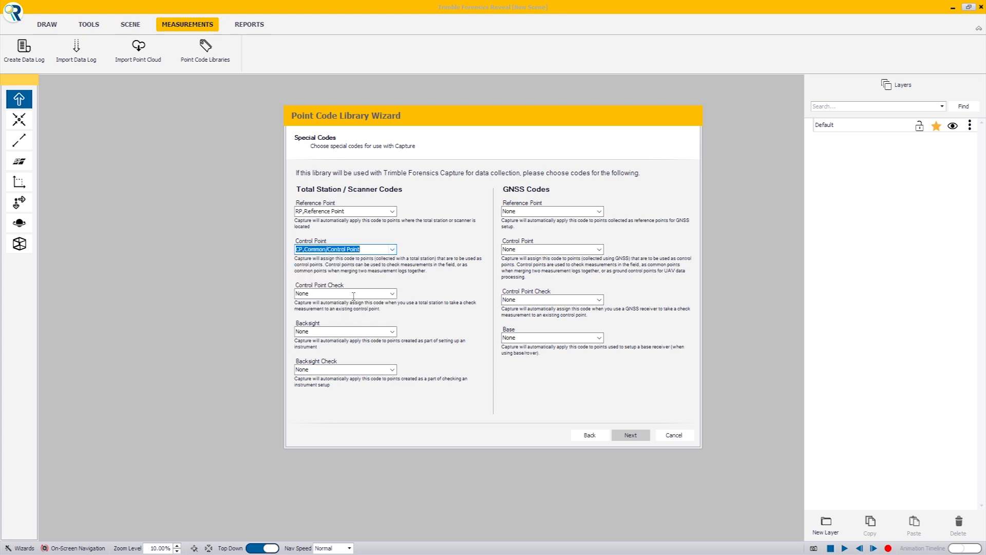
click(393, 294)
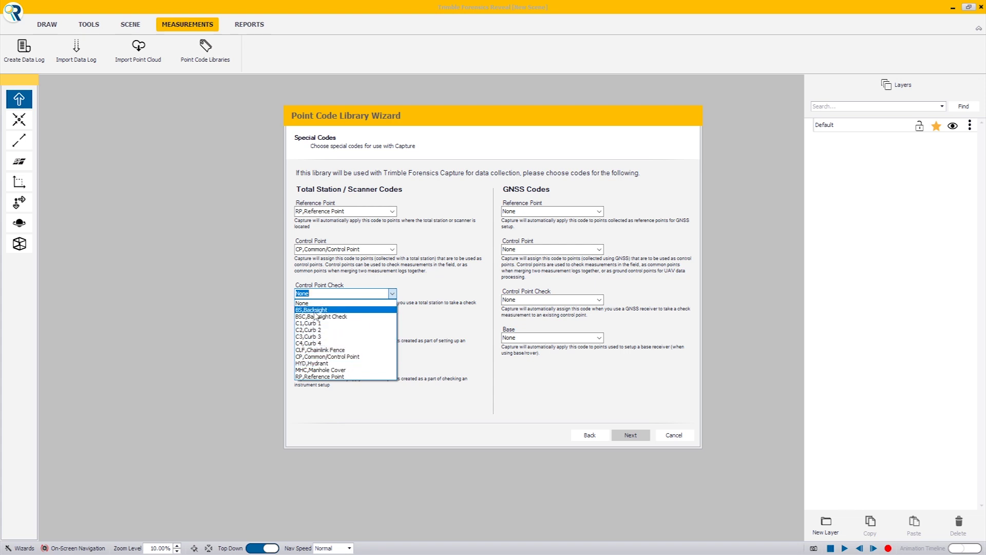
click(425, 264)
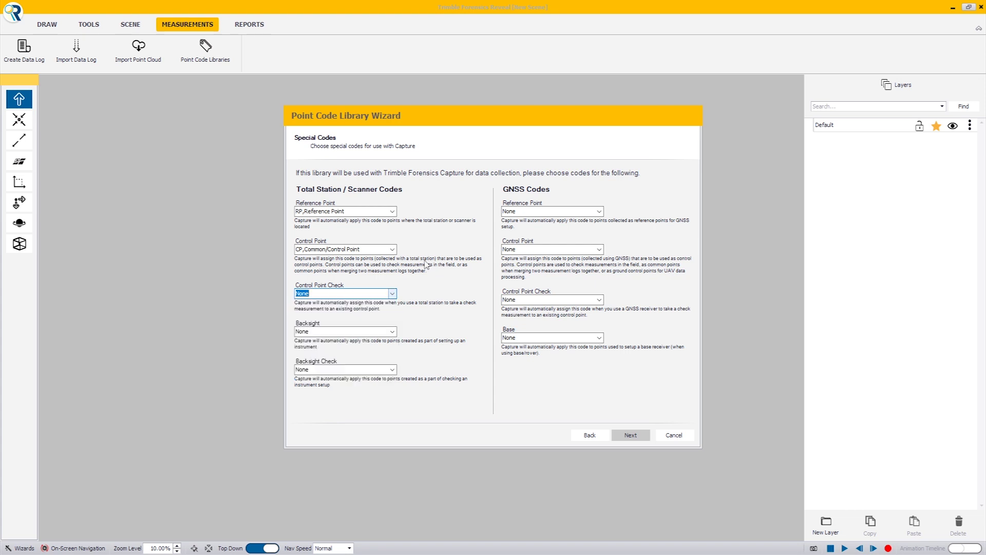
Step: Among the total station / scanner special codes, assign BS to Backsight and BSC to Backsight Check
click(342, 332)
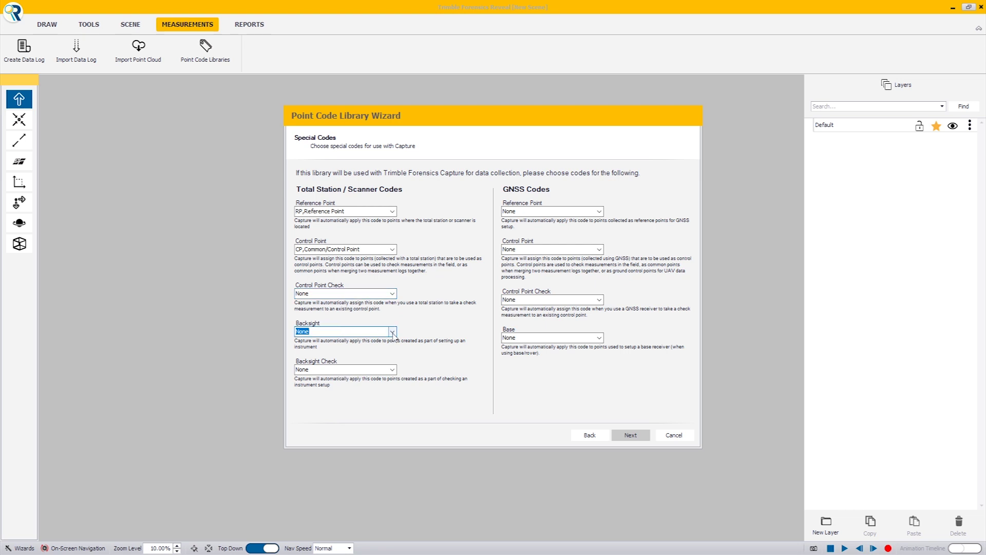
click(393, 331)
click(320, 348)
click(392, 369)
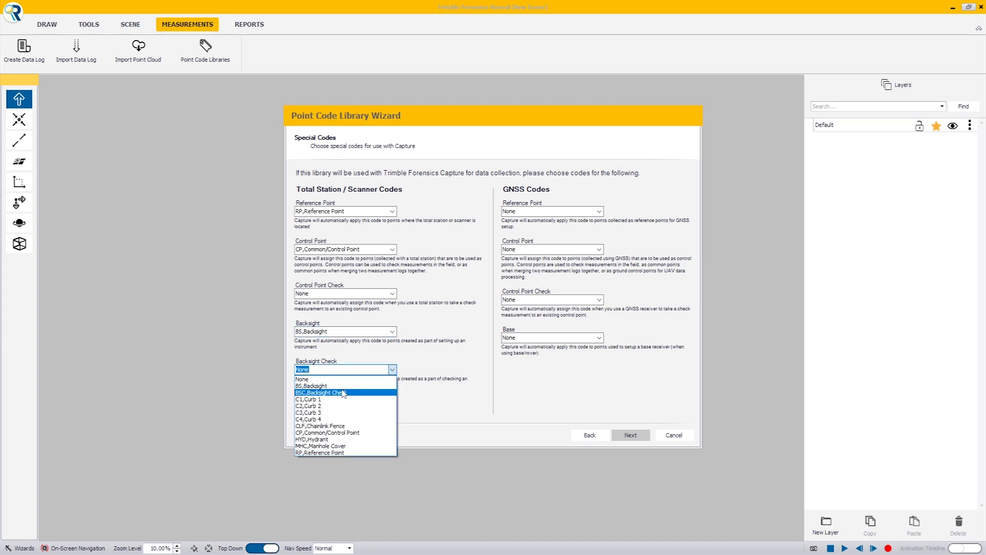
click(319, 388)
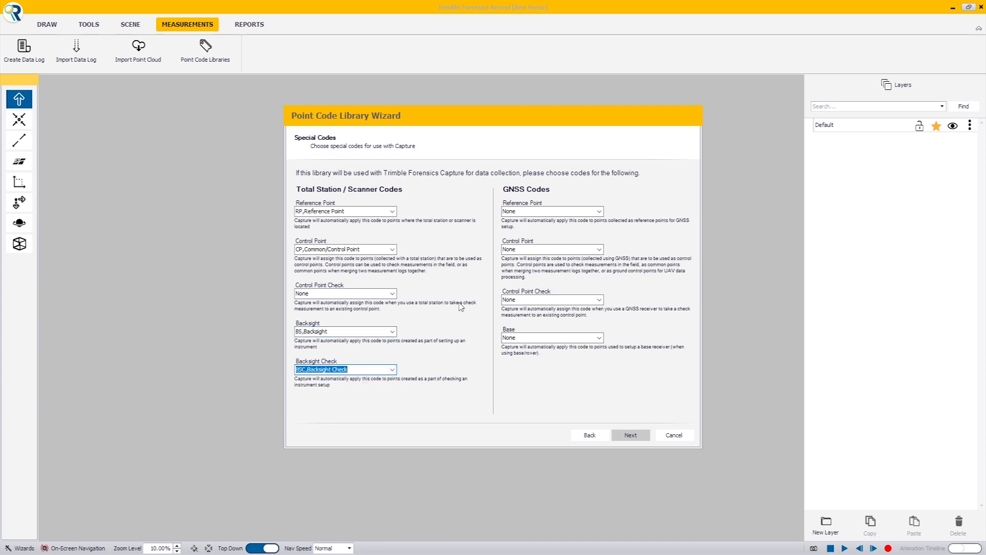
Step: Among the GNSS special codes, assign RP to Reference Point and CP to Control Point
click(529, 211)
click(599, 211)
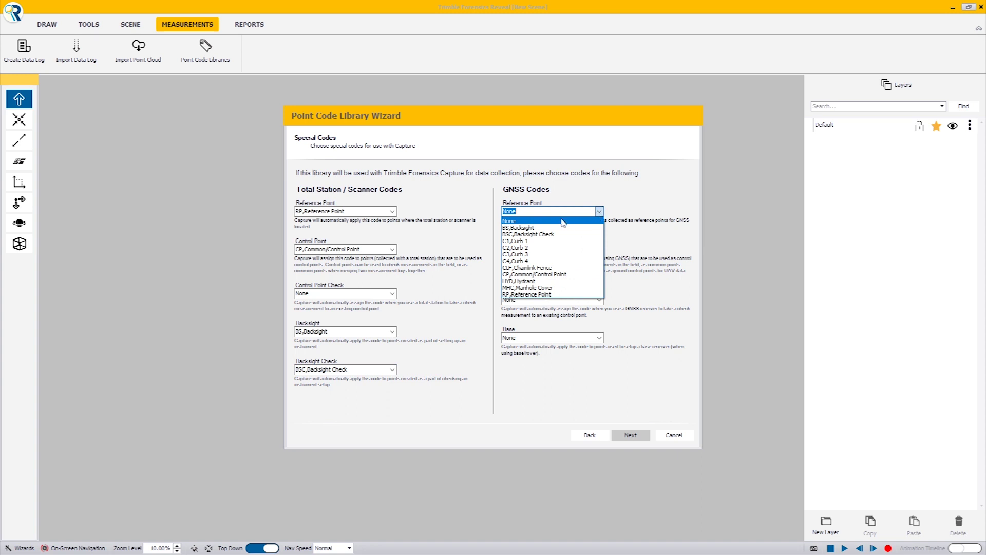
click(532, 295)
click(532, 249)
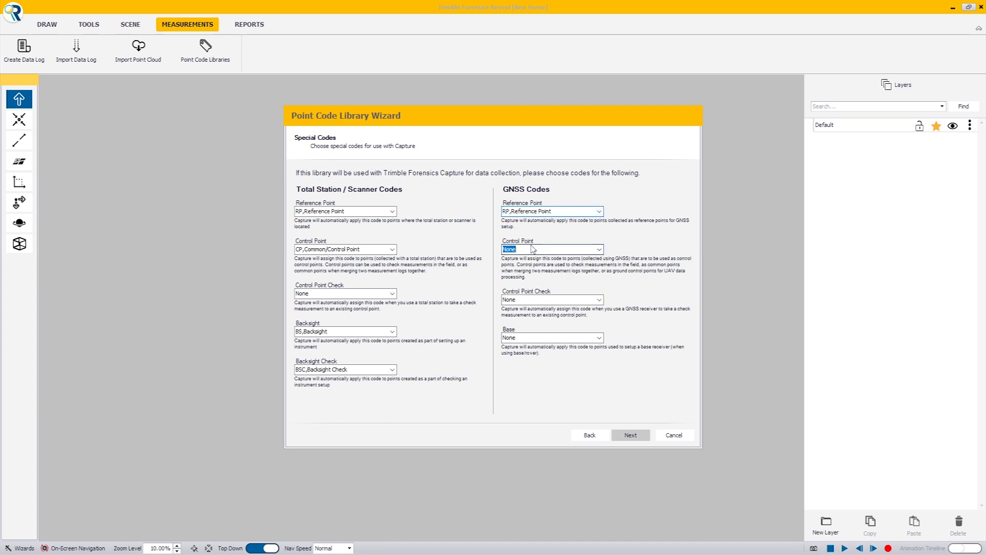
click(599, 249)
click(543, 312)
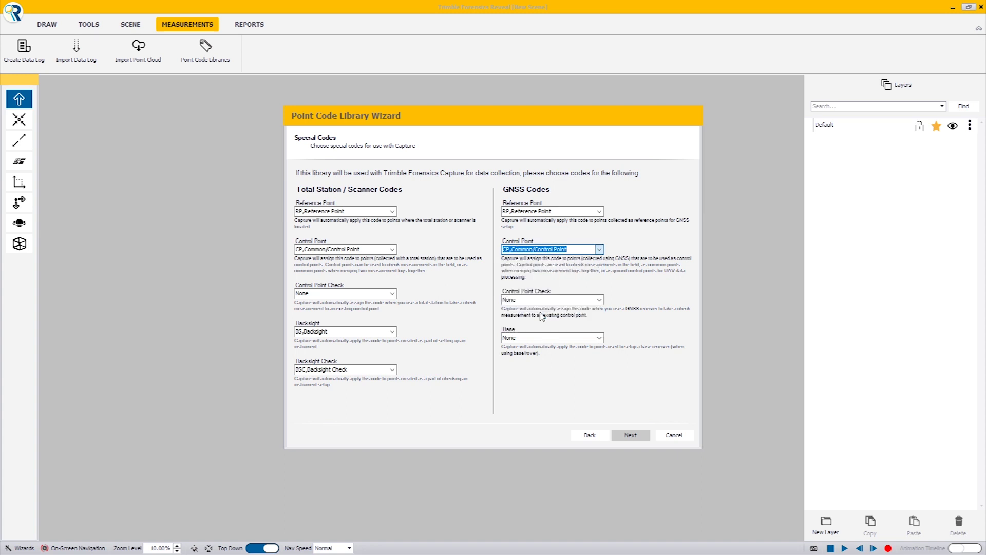
Step: Leave the GNSS Control Point Check and Base codes at None and finish the point code library wizard
click(599, 300)
click(653, 303)
click(599, 338)
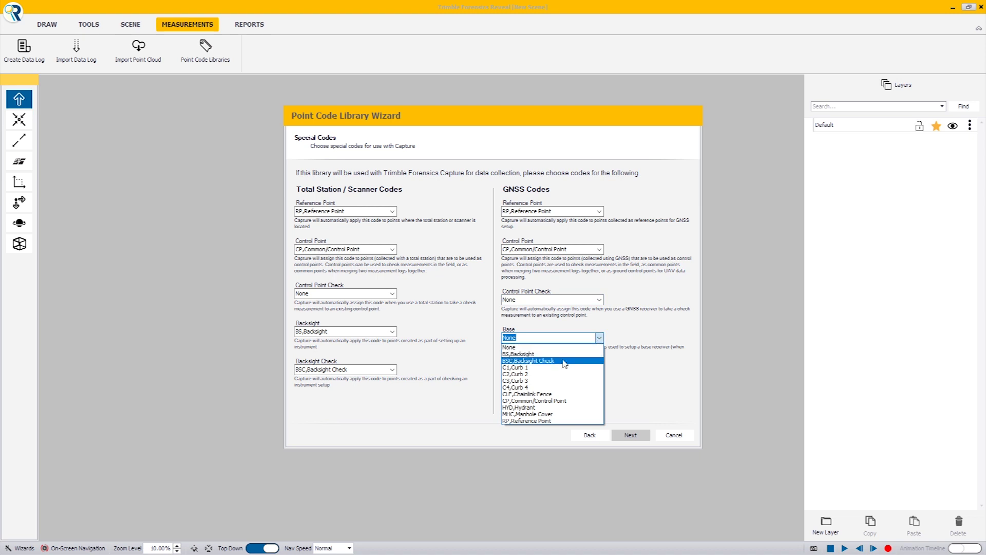
click(549, 324)
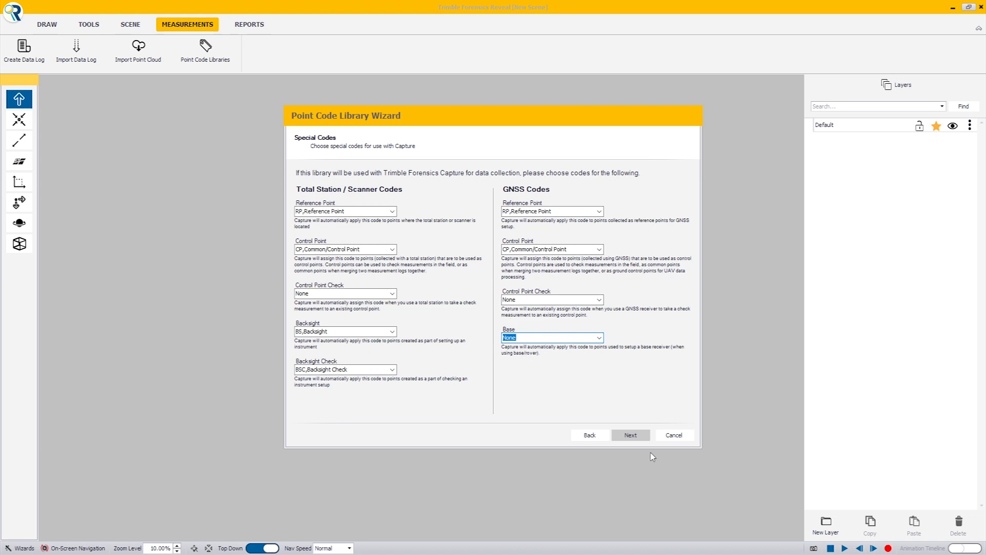
click(630, 436)
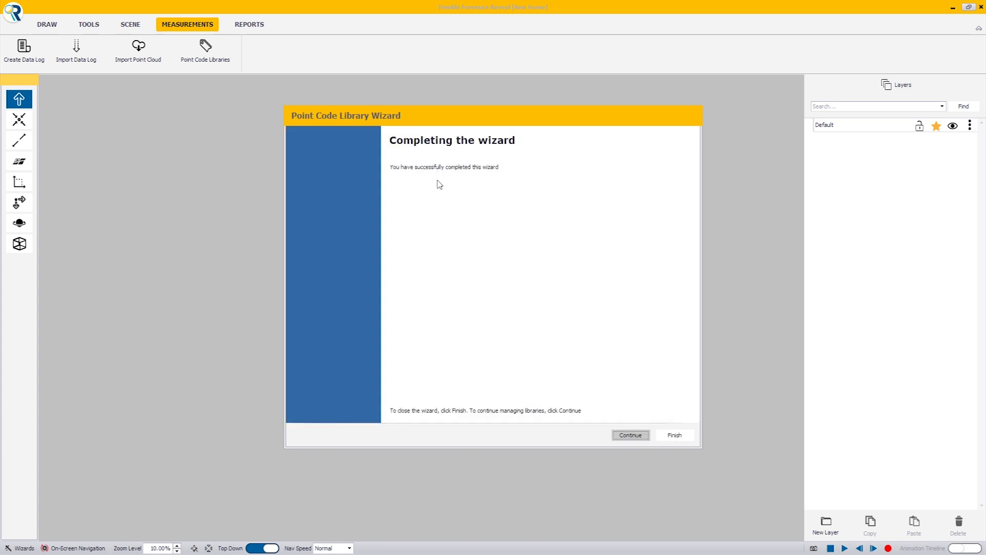
click(668, 435)
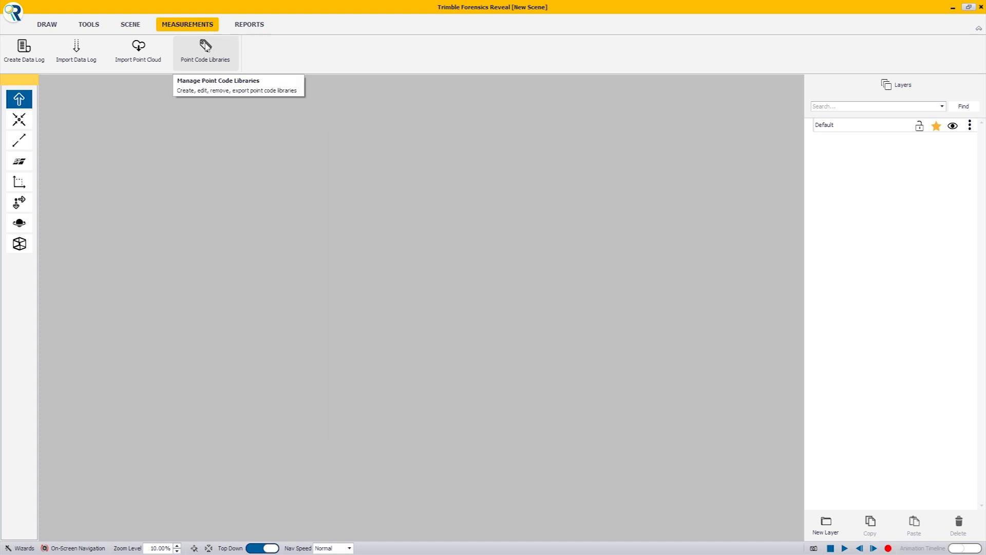
Step: Reopen the point code library manager and export the TFTTT List library
click(207, 47)
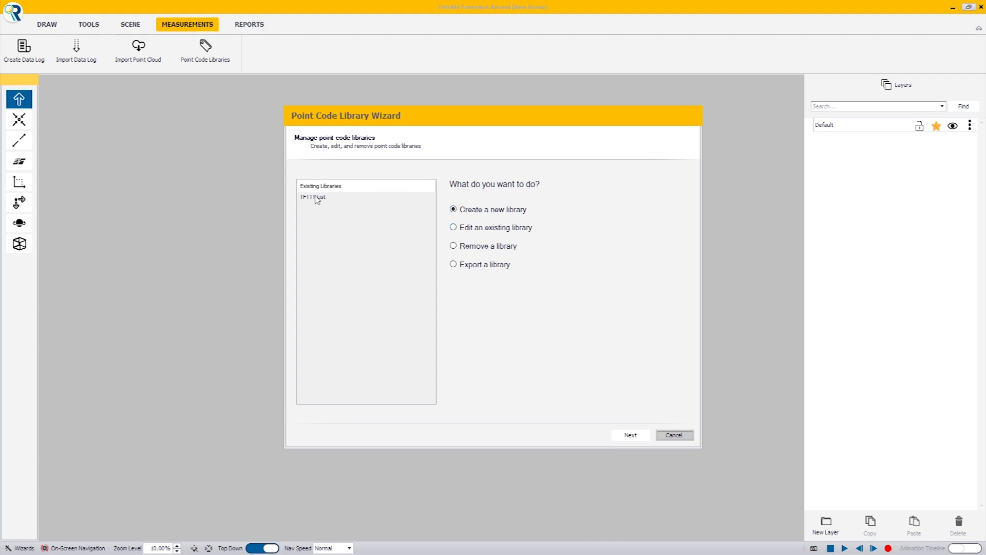
click(452, 228)
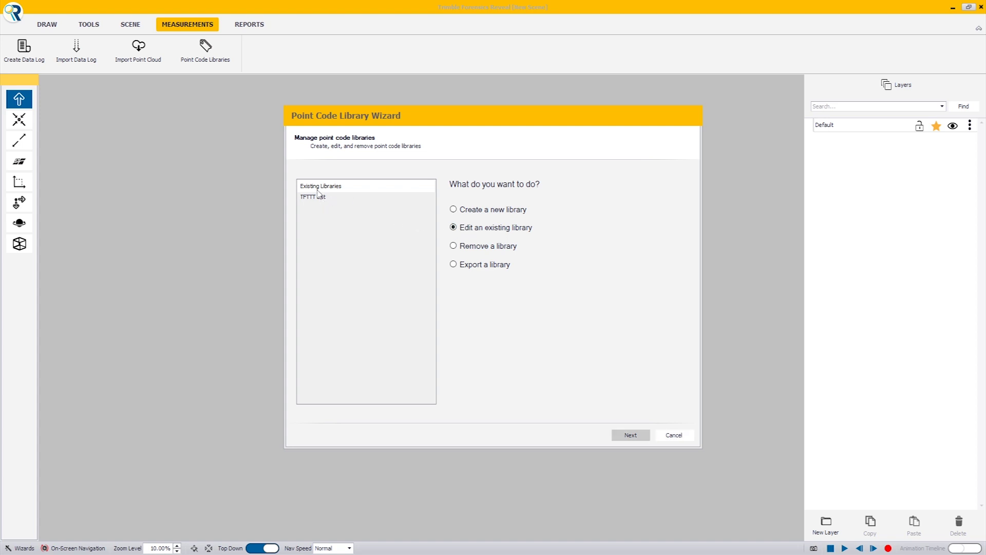
click(453, 246)
click(625, 436)
click(332, 202)
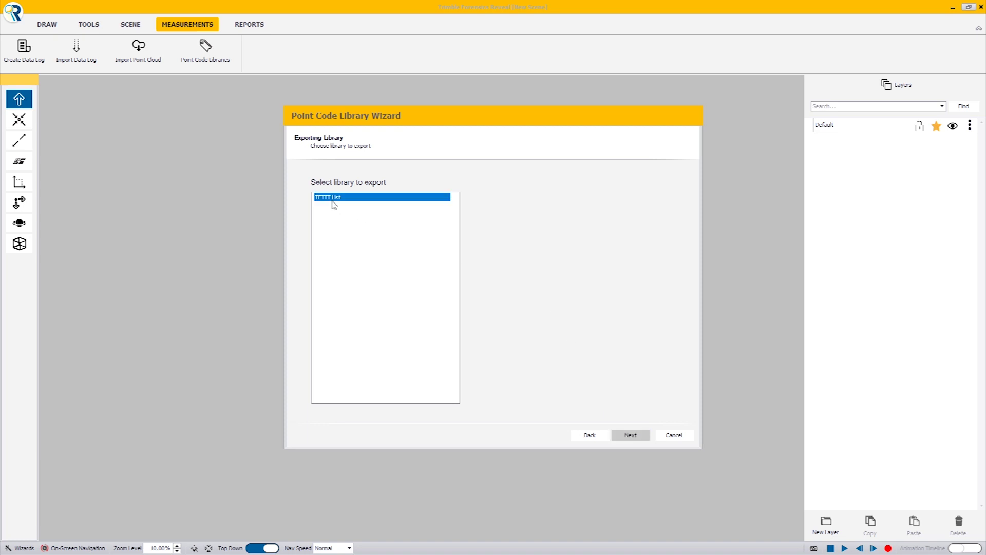
click(631, 436)
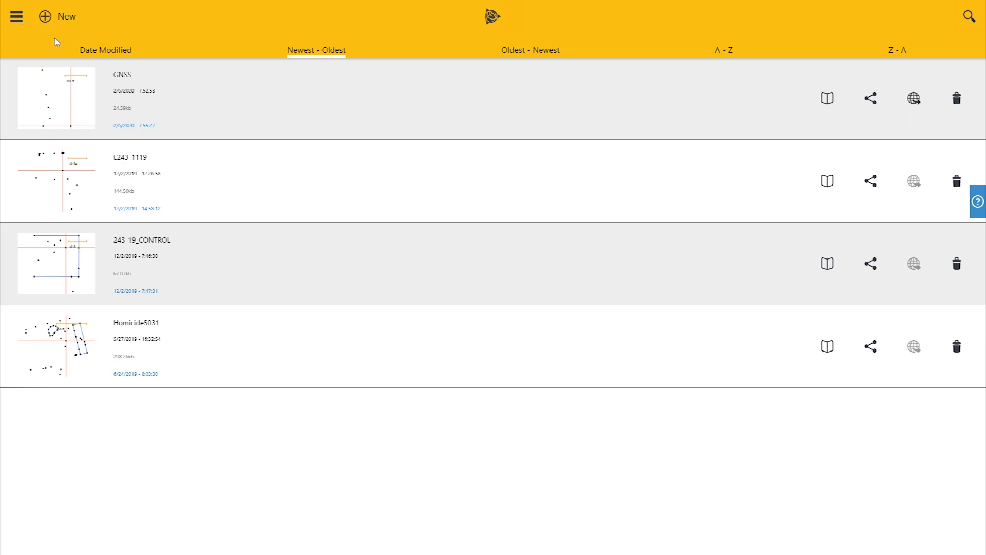
Step: Switch to Trimble Forensics Capture and import the code library TFTTT List.pdl from the Blue32 (H:) drive
click(17, 18)
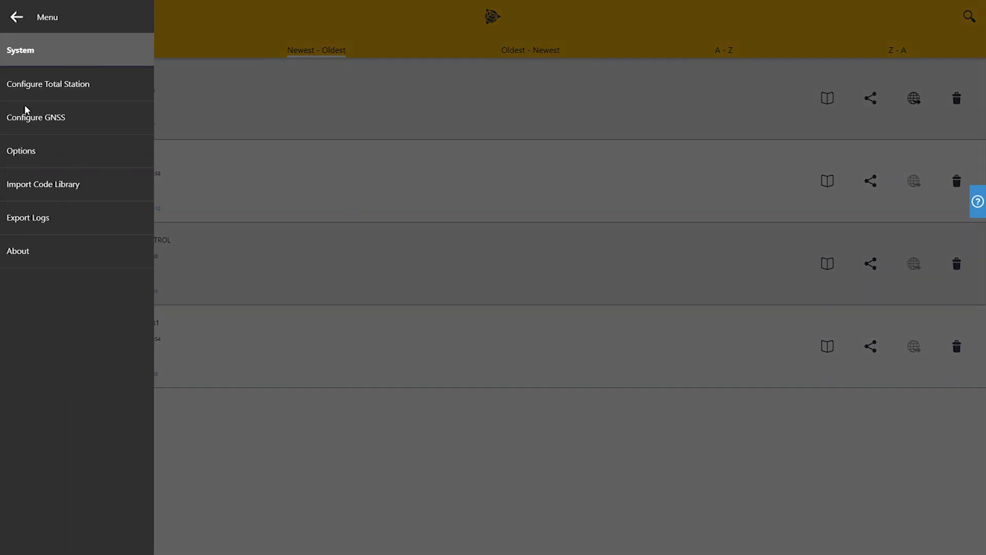
click(60, 185)
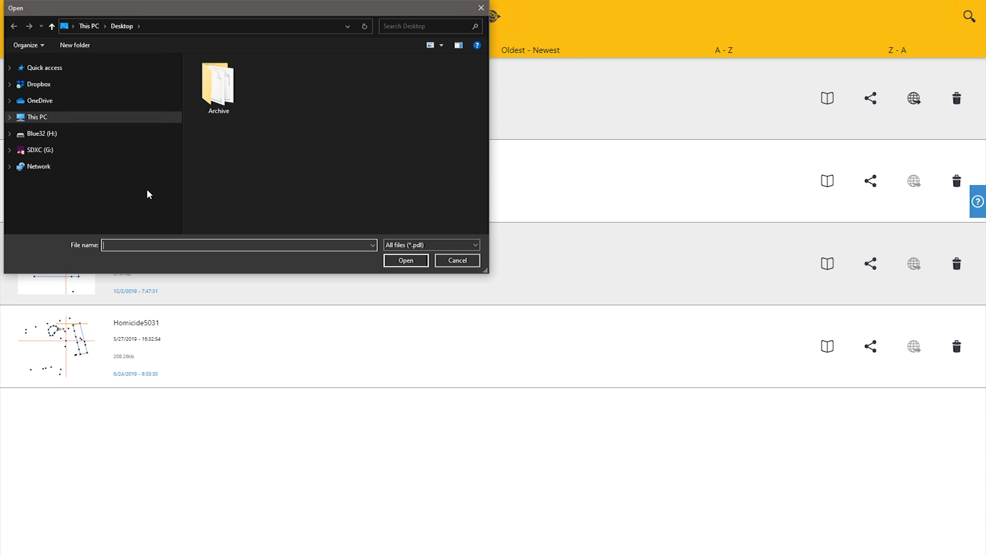
click(52, 135)
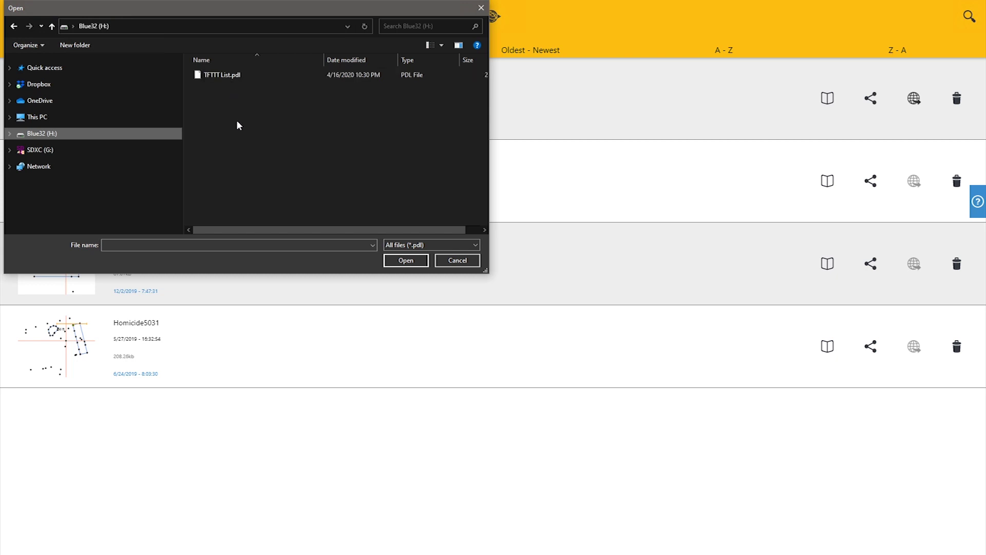
click(233, 77)
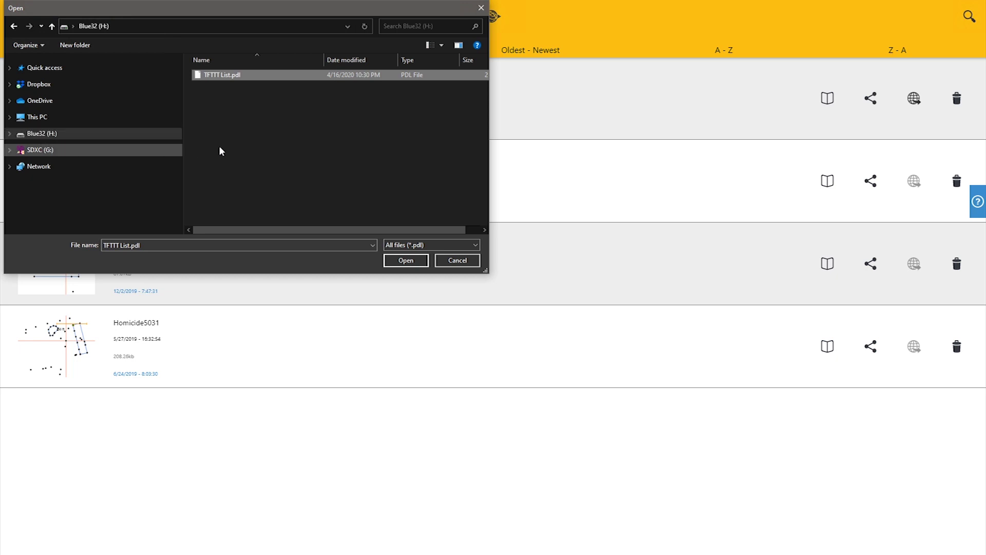
click(406, 263)
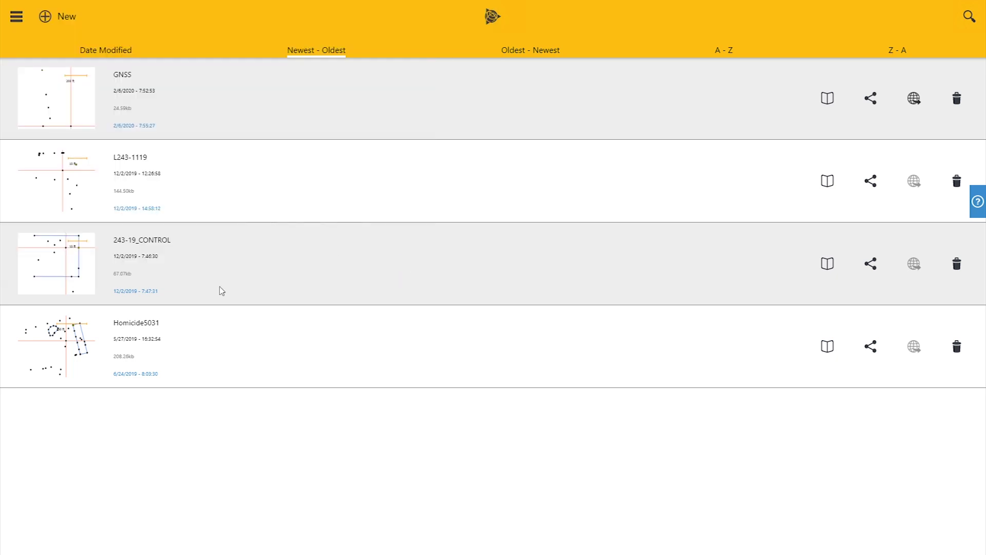
Step: Start a new scene with TFTTT List as its point code library, and cancel the scene creation
click(56, 21)
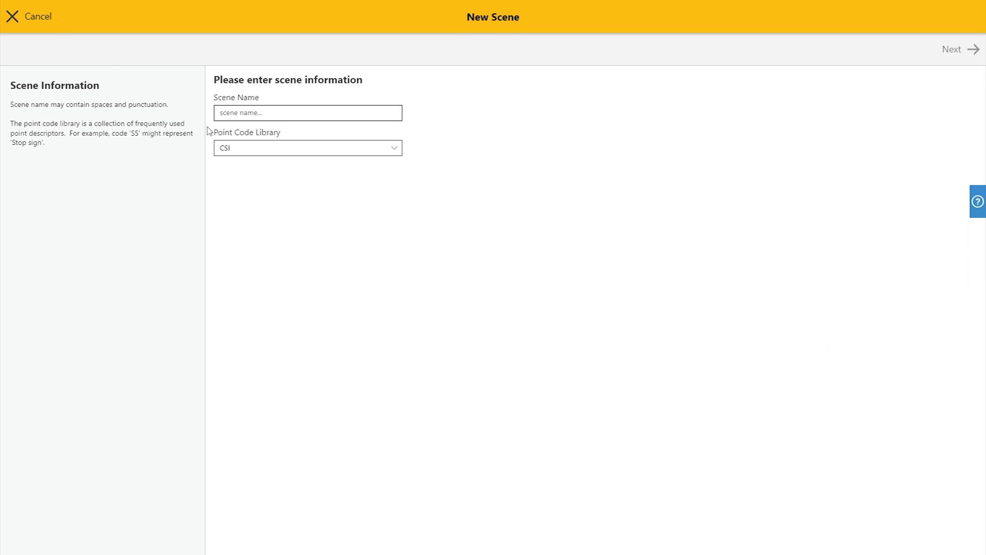
click(278, 150)
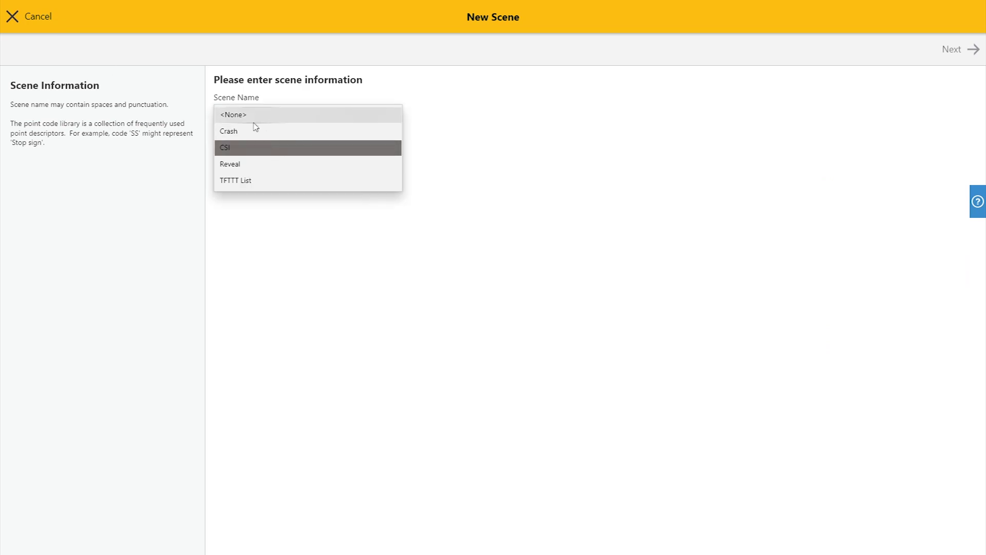
click(241, 185)
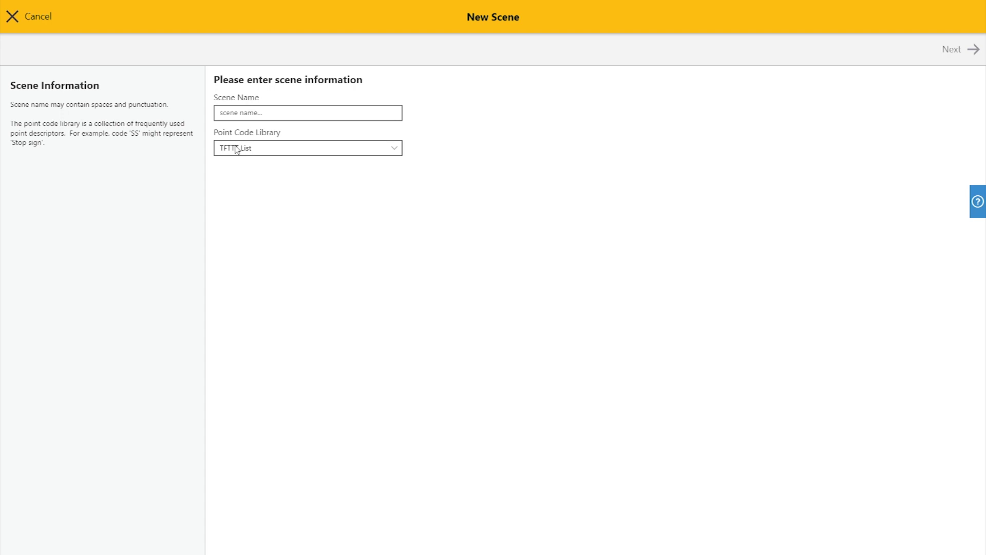
click(32, 18)
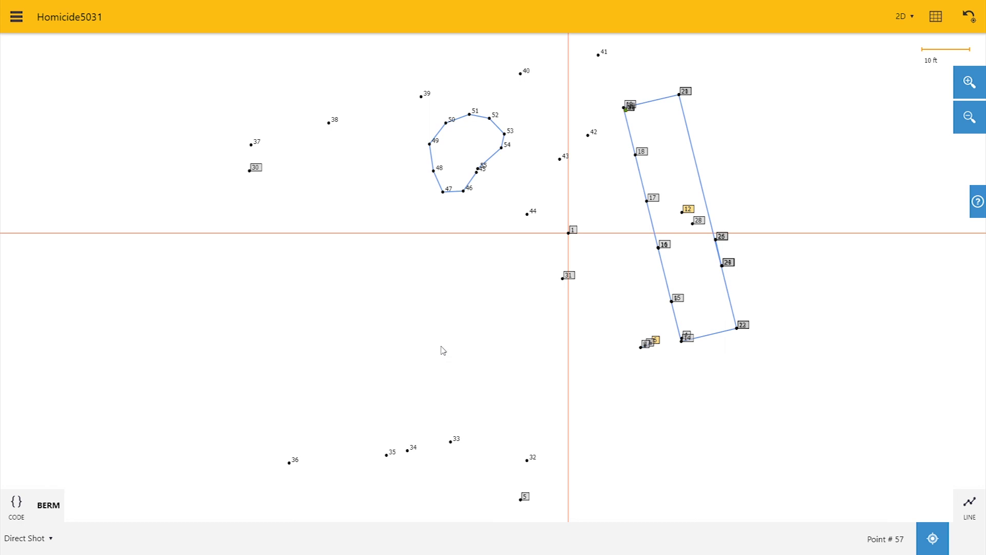
Step: Change the code library of the open Homicide5031 scene to TFTTT List
click(17, 17)
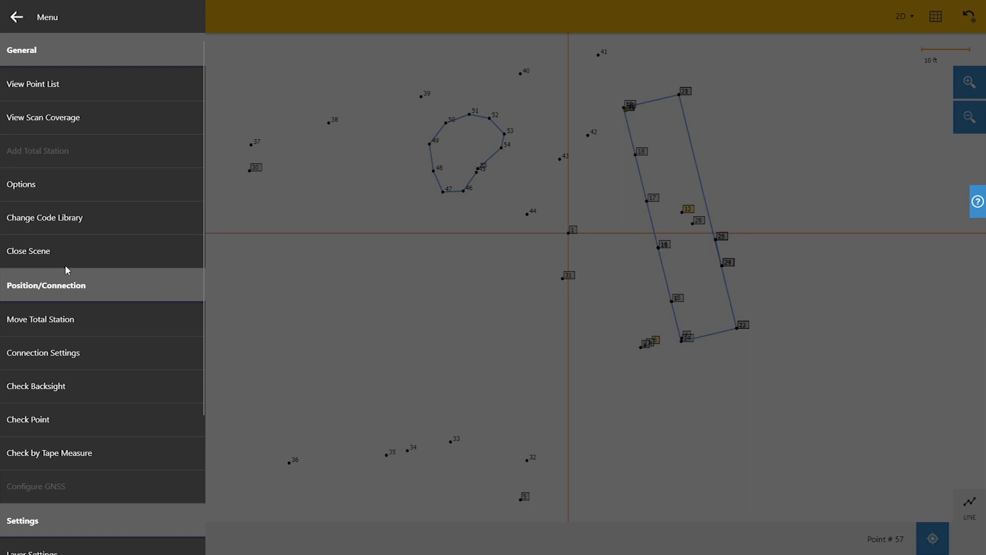
click(62, 226)
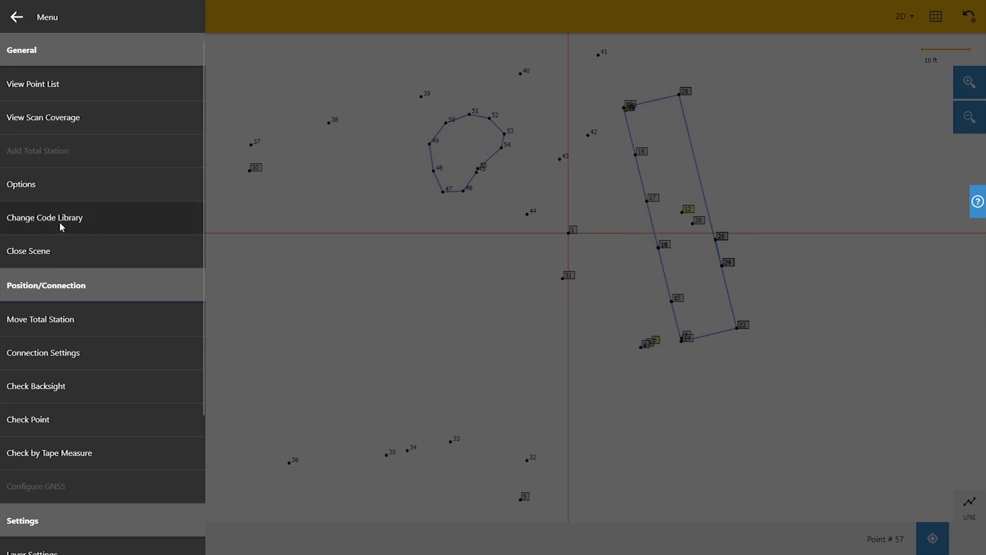
click(837, 58)
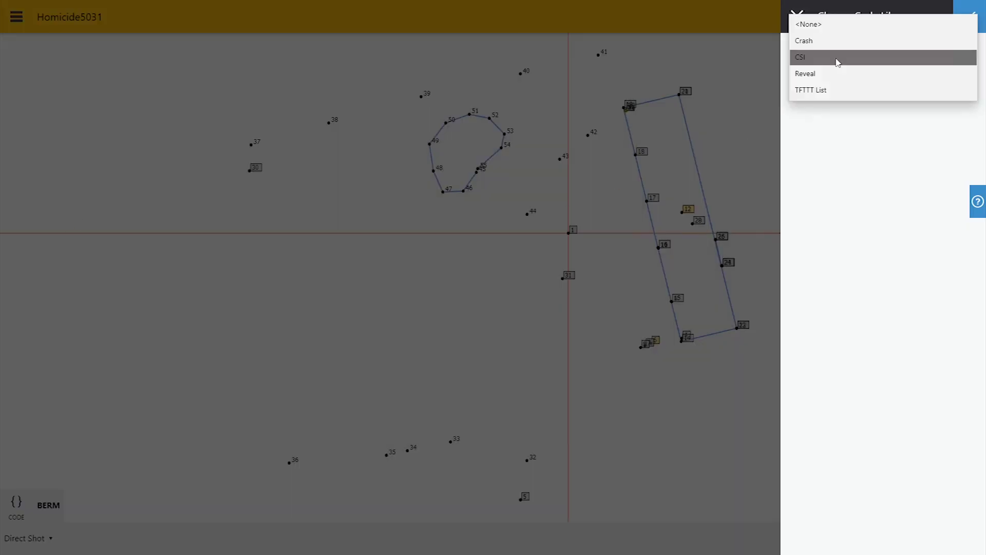
click(836, 95)
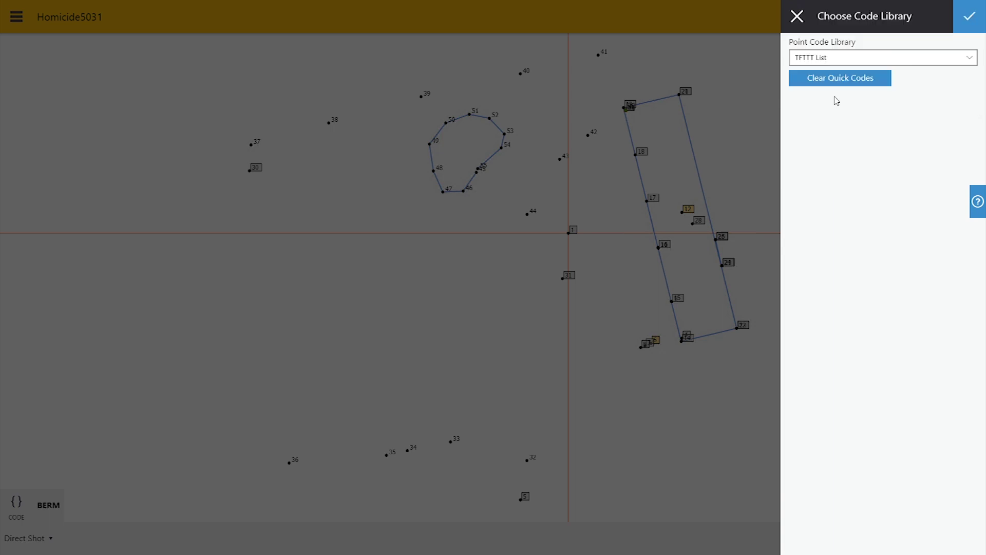
click(975, 18)
Step: Clear the point code entry for the next shot and look through the full list of available point codes
click(48, 521)
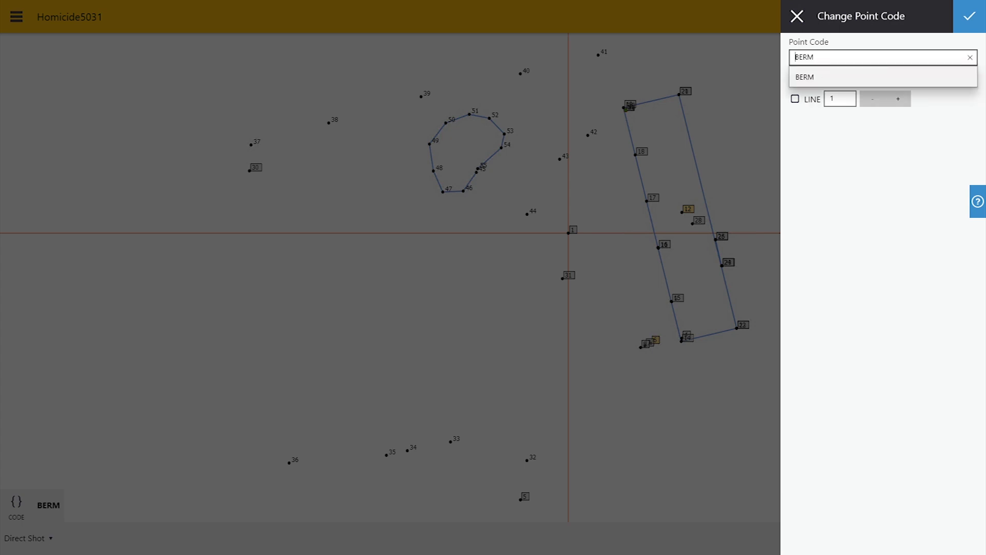
click(970, 57)
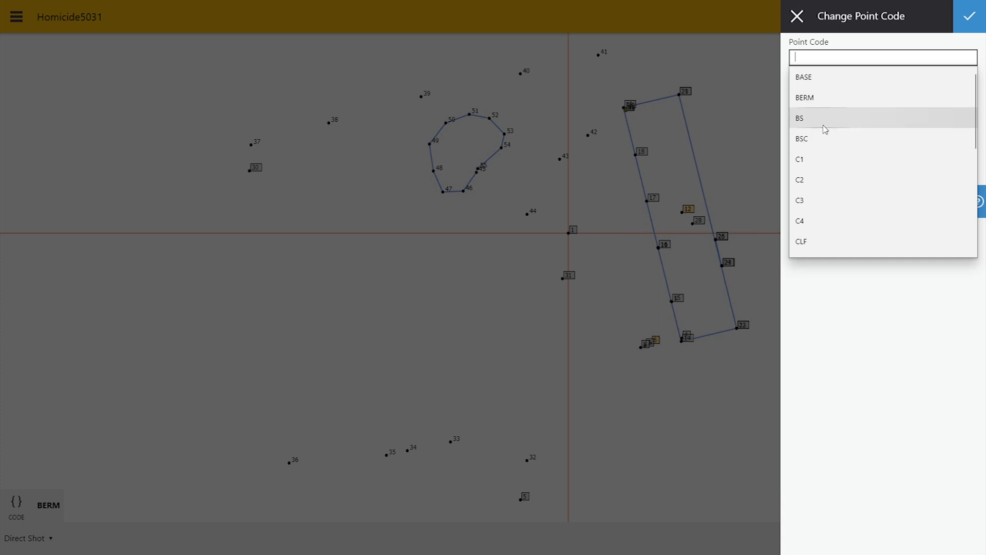
scroll(822, 146, down, 1)
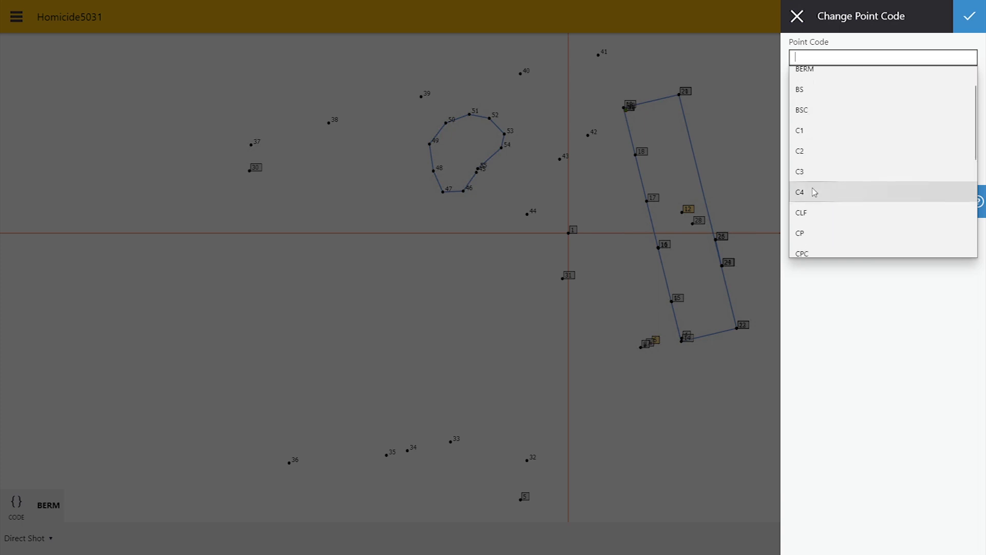
scroll(815, 192, down, 3)
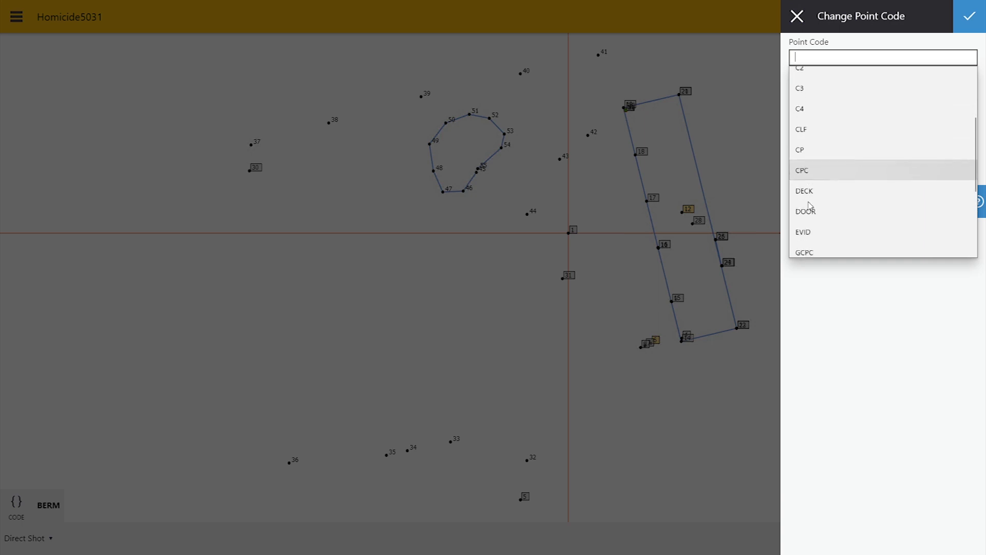
scroll(828, 231, down, 3)
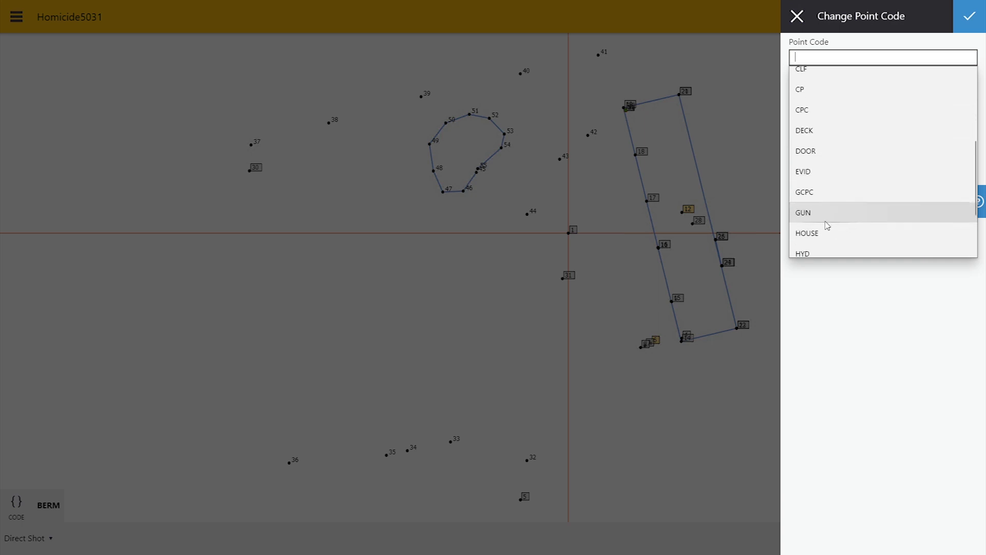
scroll(831, 235, down, 3)
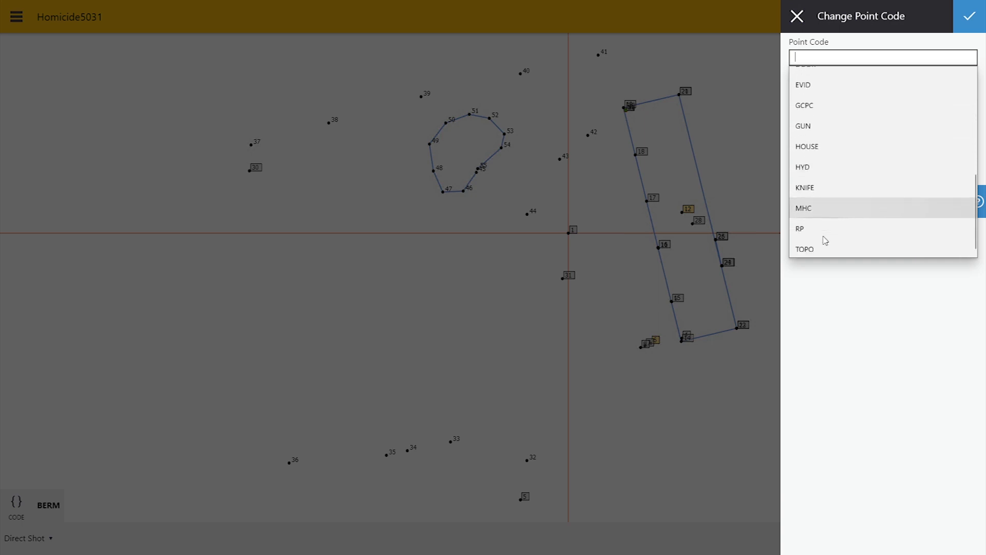
click(610, 296)
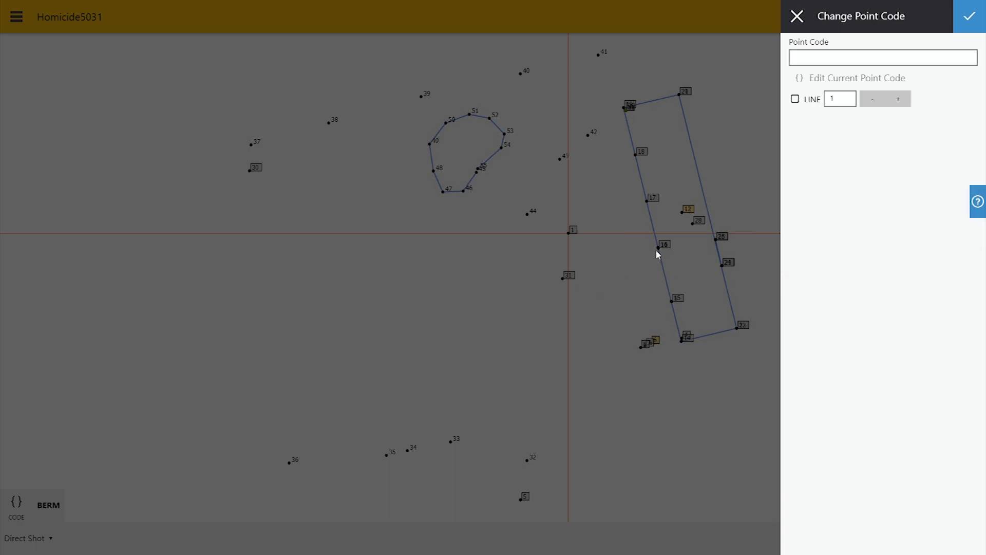
click(499, 303)
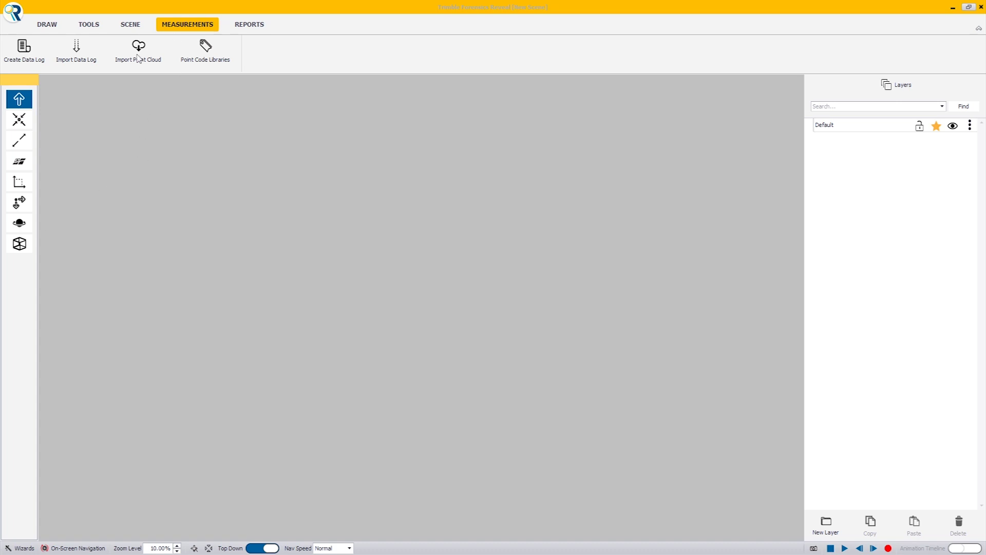
Step: Start a data log import in Trimble Forensics Capture format using the file L243-1119.capture from the Desktop
click(77, 60)
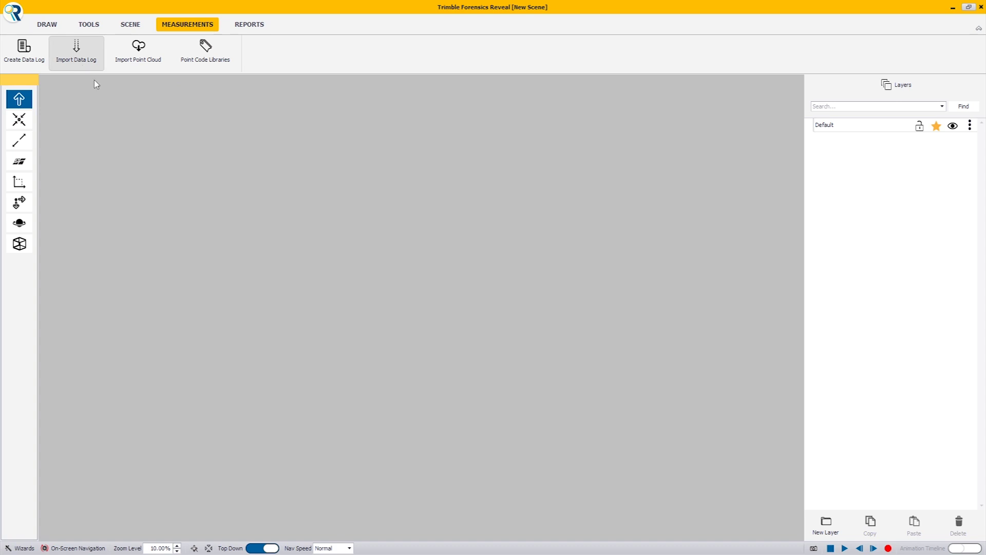
click(648, 443)
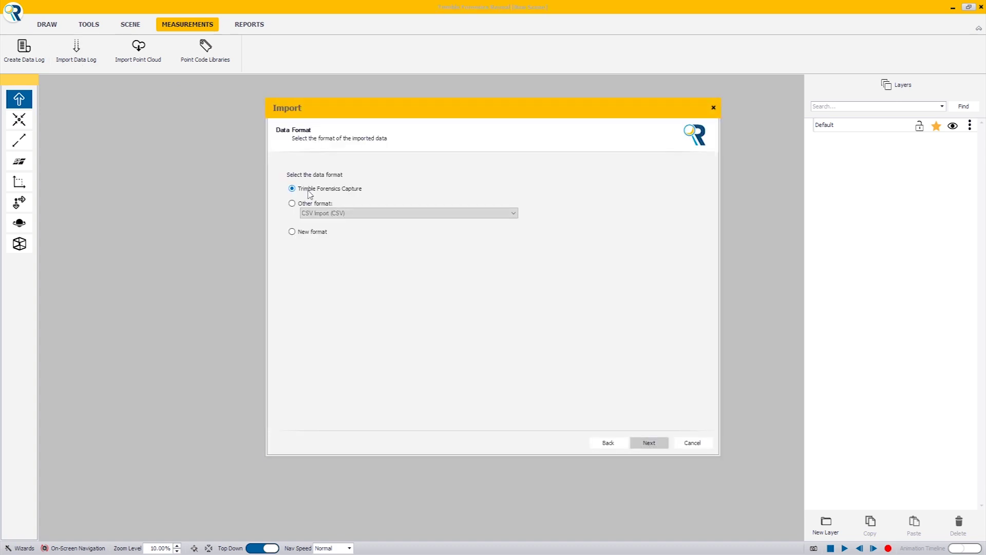
click(651, 443)
click(658, 208)
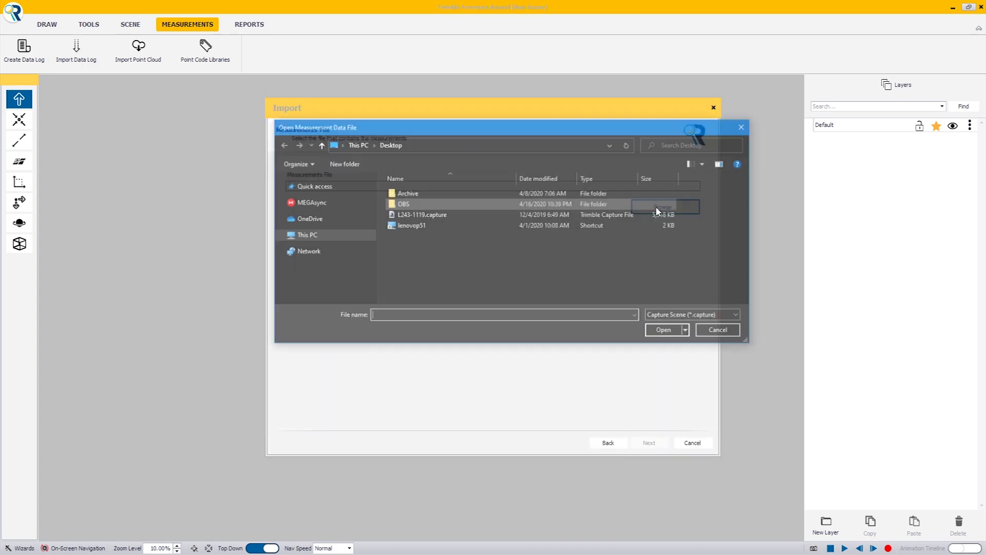
click(427, 214)
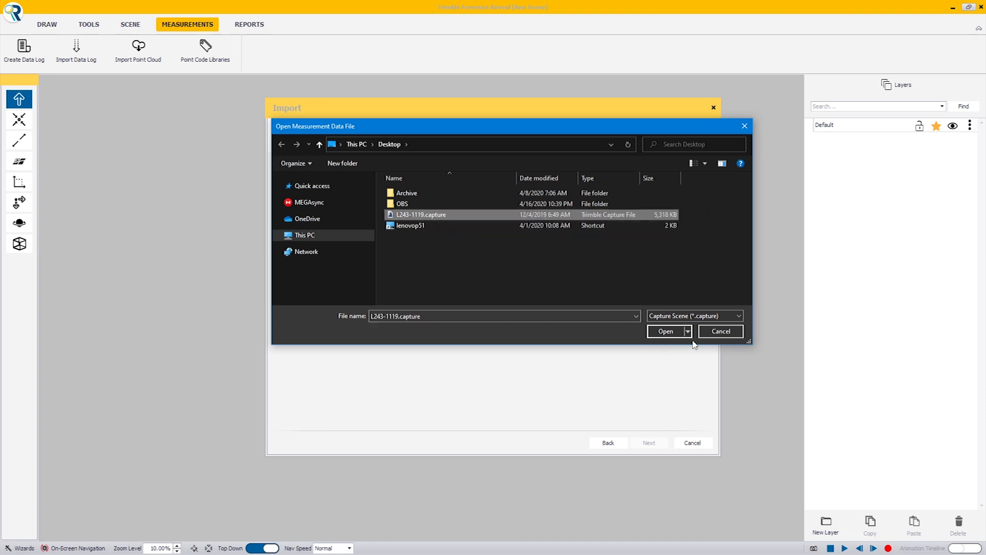
click(664, 335)
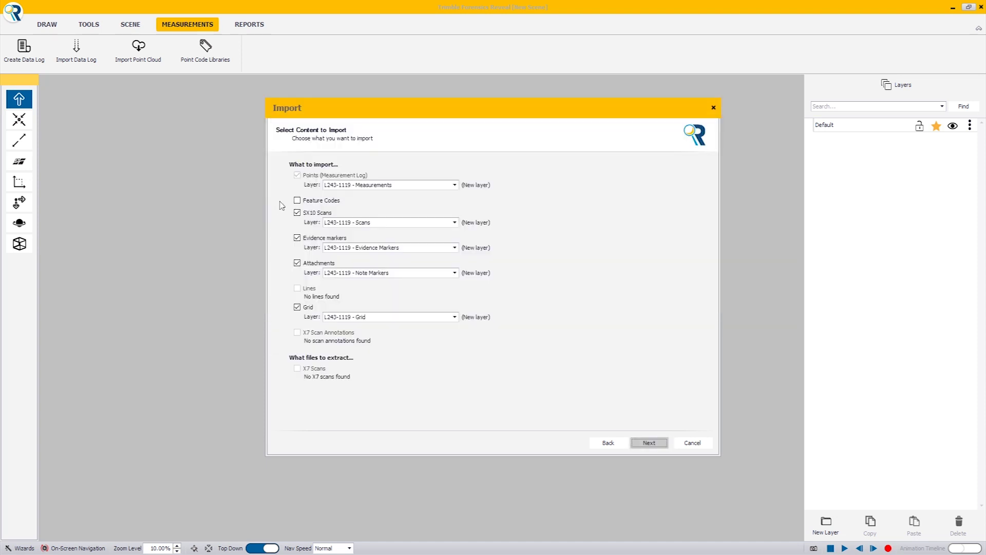
Step: Include Feature Codes in the import and exclude the SX10 scans, evidence markers, attachments and grid
click(296, 212)
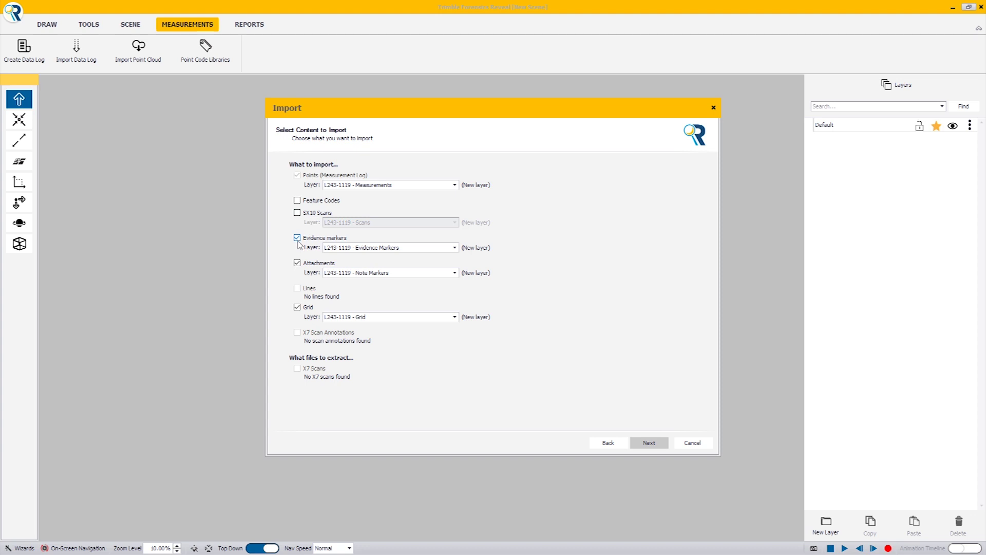
click(297, 238)
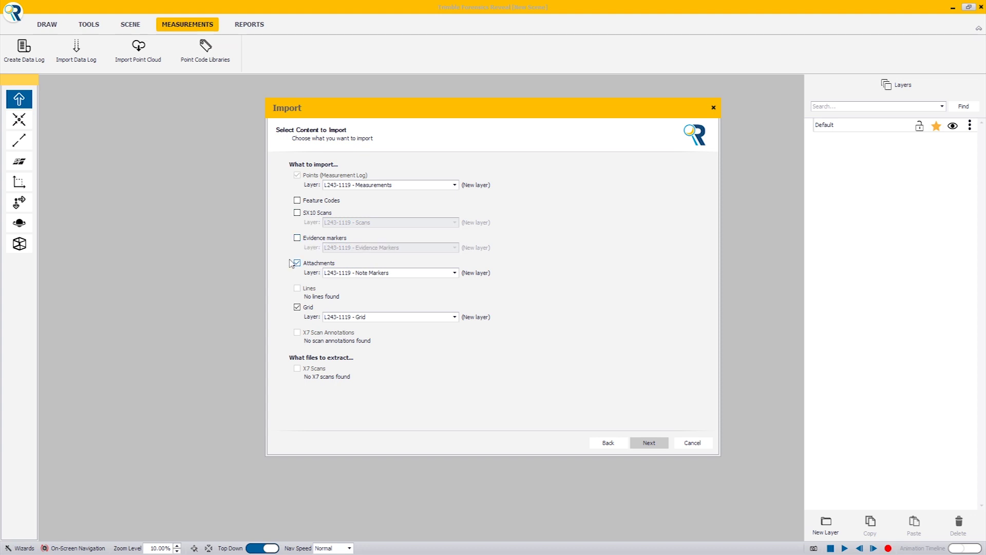
click(297, 263)
click(297, 307)
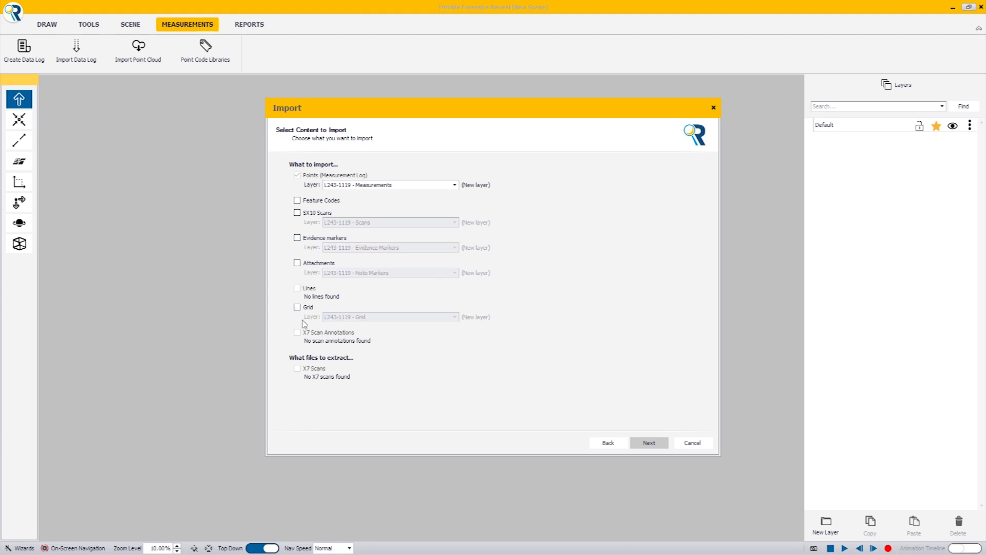
click(297, 201)
click(642, 445)
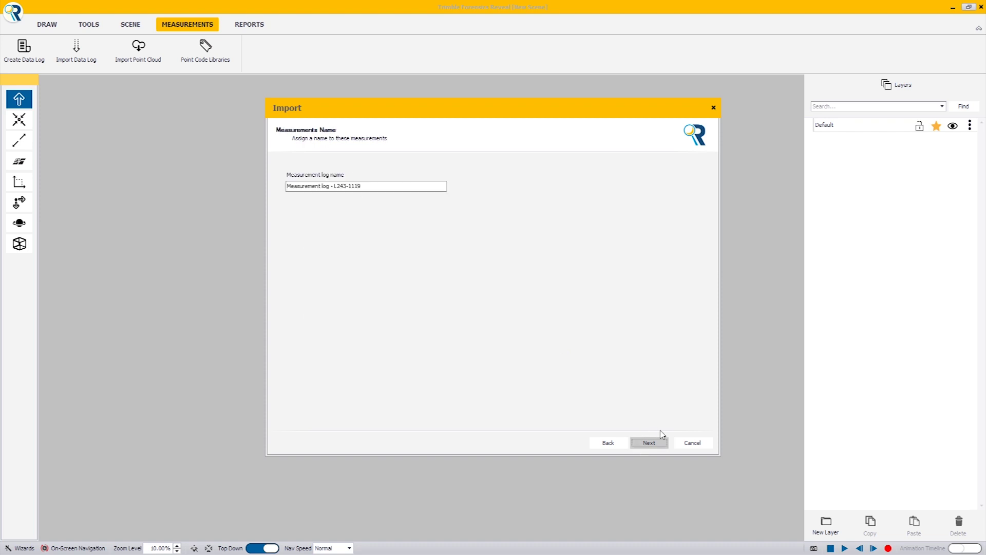
Step: Keep the suggested measurement log name and use TFTTT List as the log's feature code library
click(652, 445)
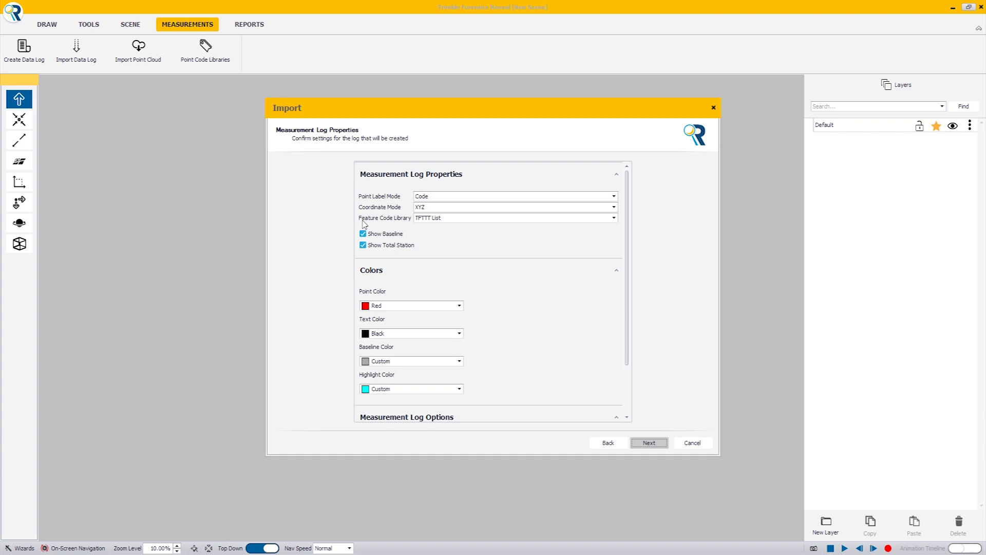
click(426, 218)
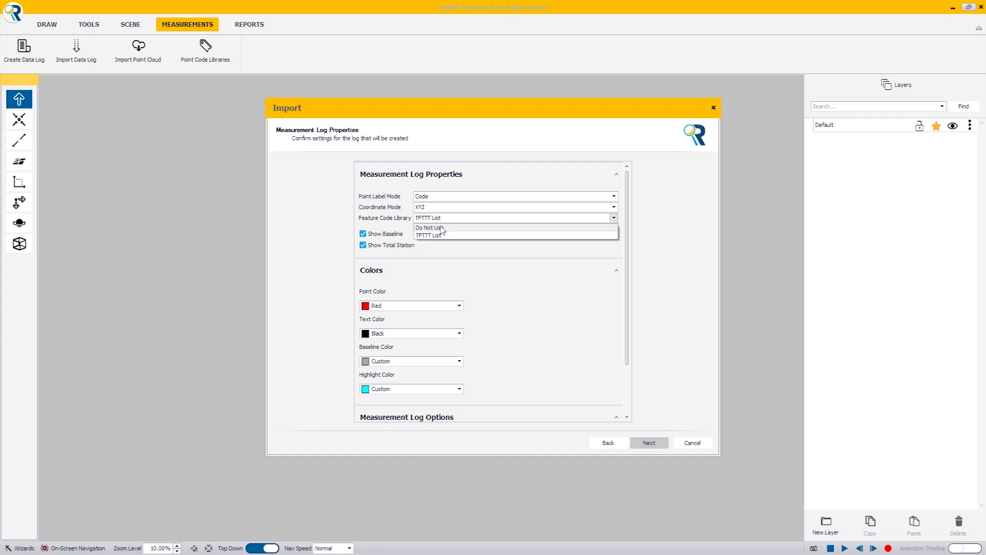
click(440, 227)
click(433, 218)
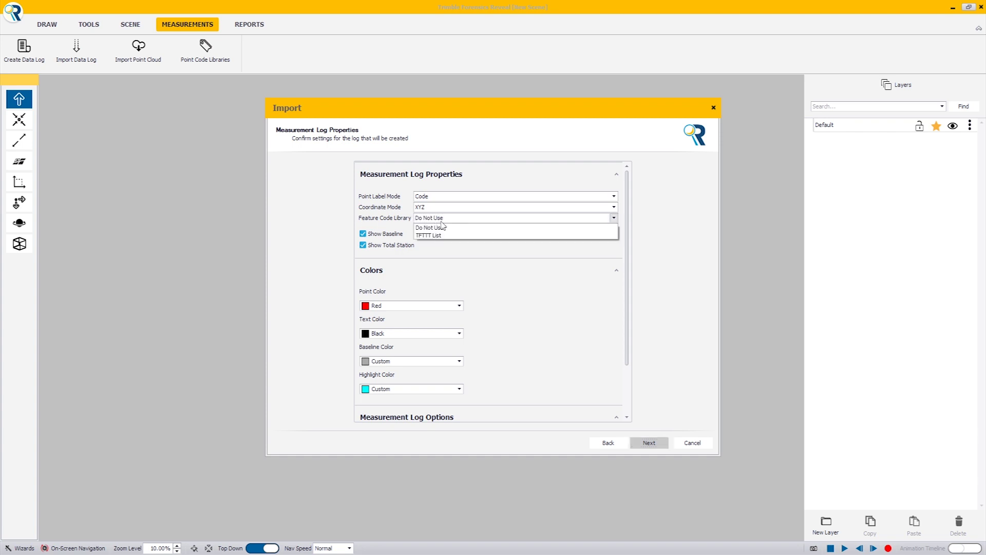
click(443, 236)
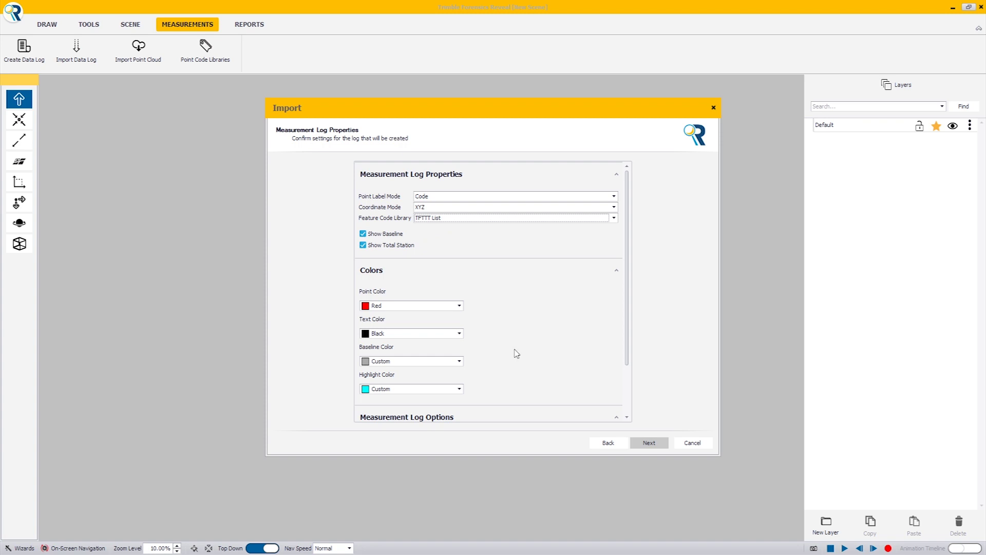
click(657, 447)
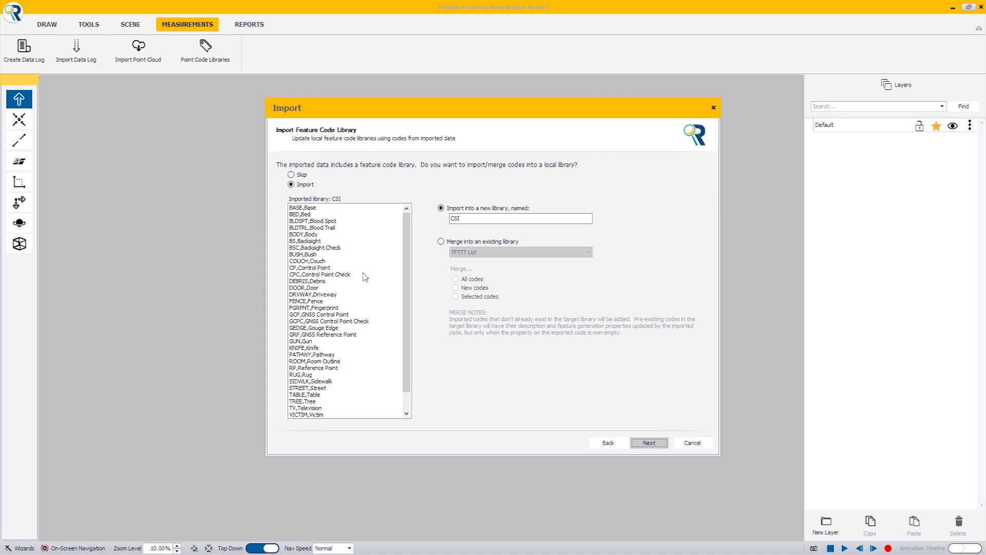
Step: Review the codes of the imported CSI library and name the new library after the officer
scroll(409, 308, down, 1)
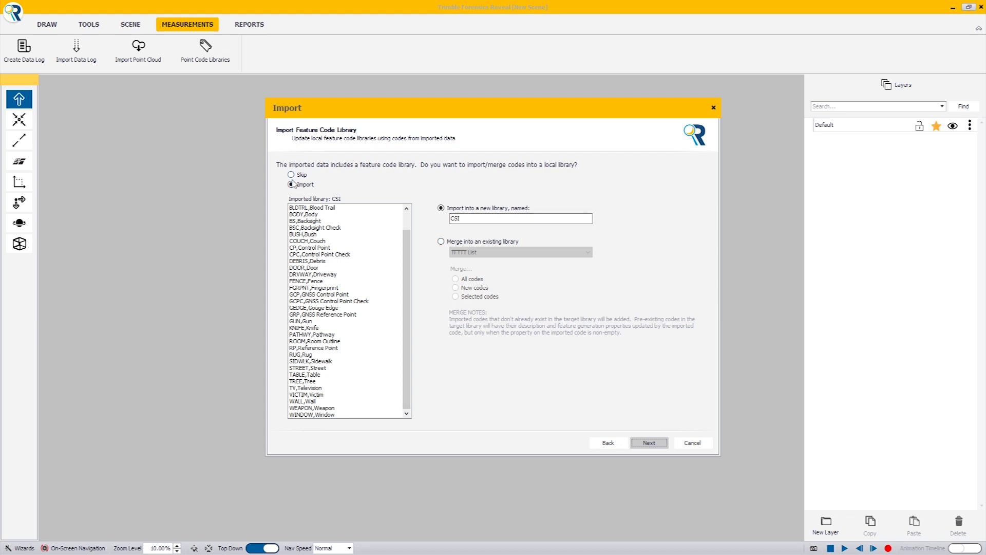
click(489, 217)
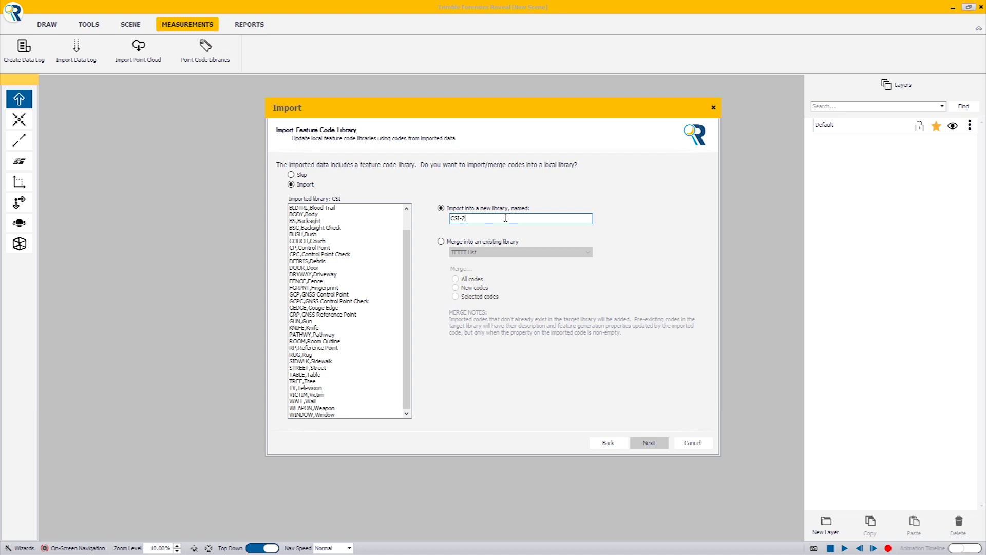
drag(469, 218, 443, 223)
text(Ofc Jones' List)
drag(407, 266, 422, 195)
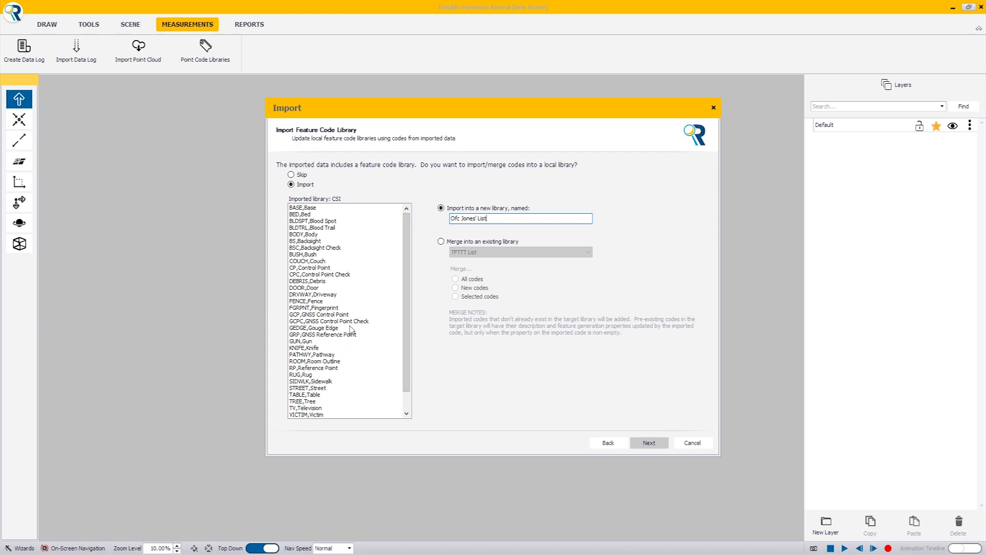
Step: Skip importing the CSI feature code library and finish the data import without adjusting elevations
click(303, 175)
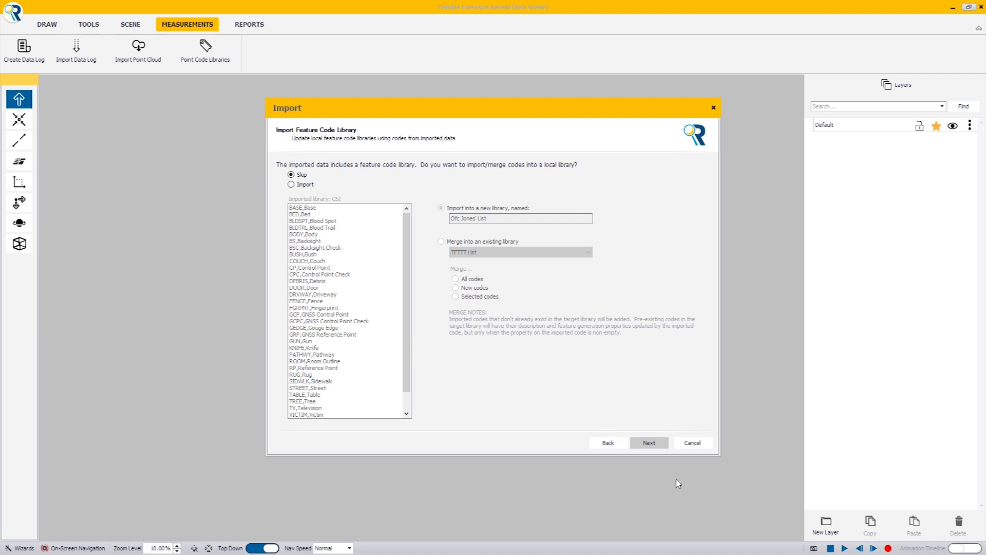
click(649, 443)
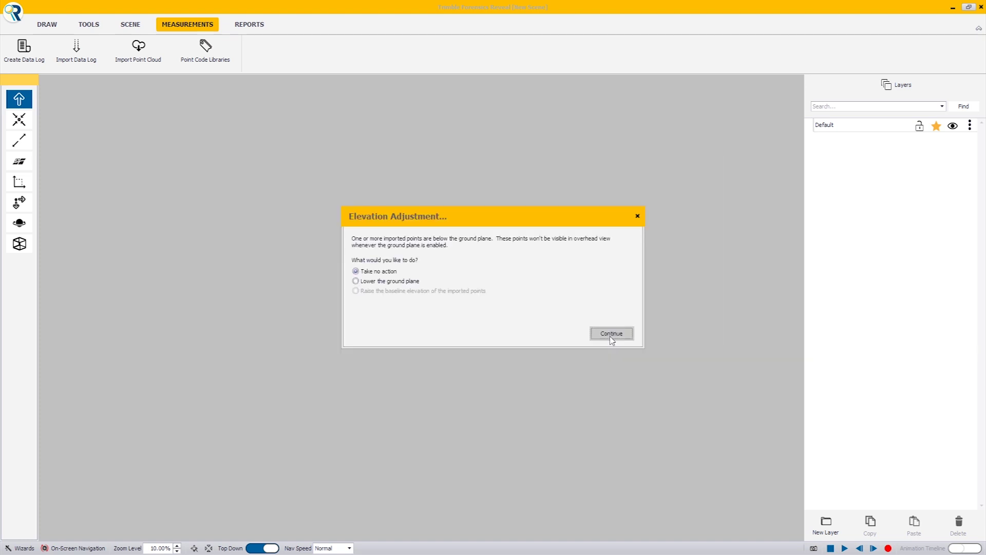
click(611, 334)
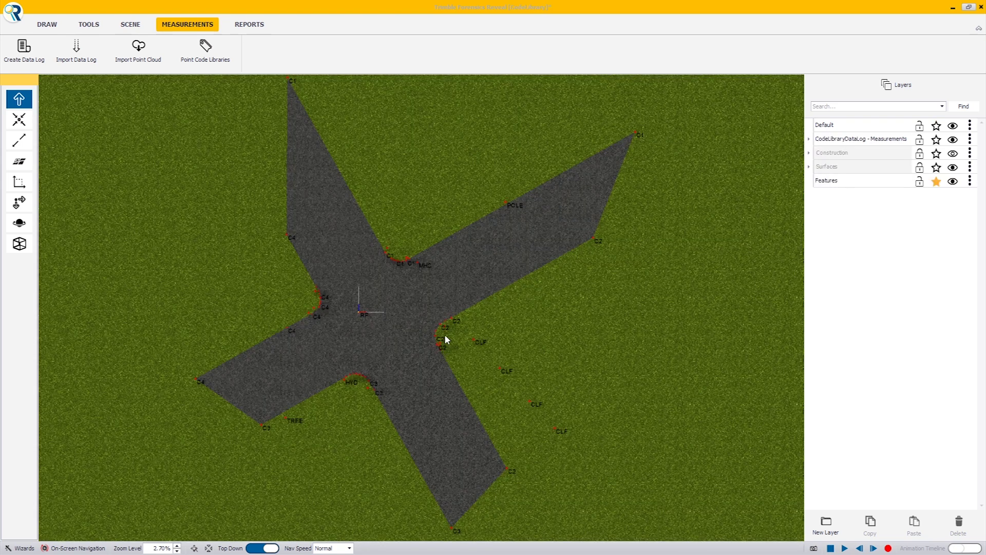
Step: Examine the coded points around the road intersection from above, and turn off the top-down view to see it in 3D
scroll(444, 339, up, 5)
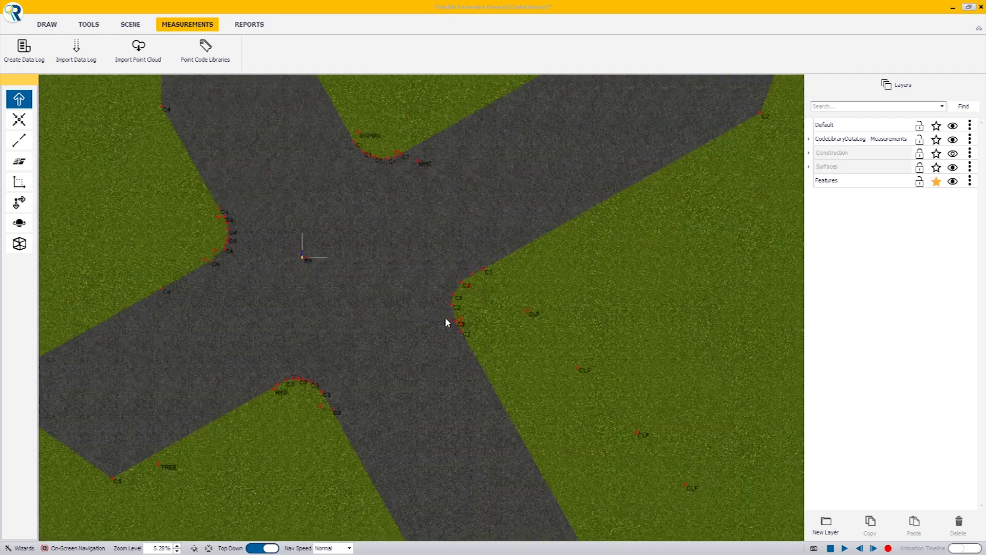
scroll(358, 291, down, 1)
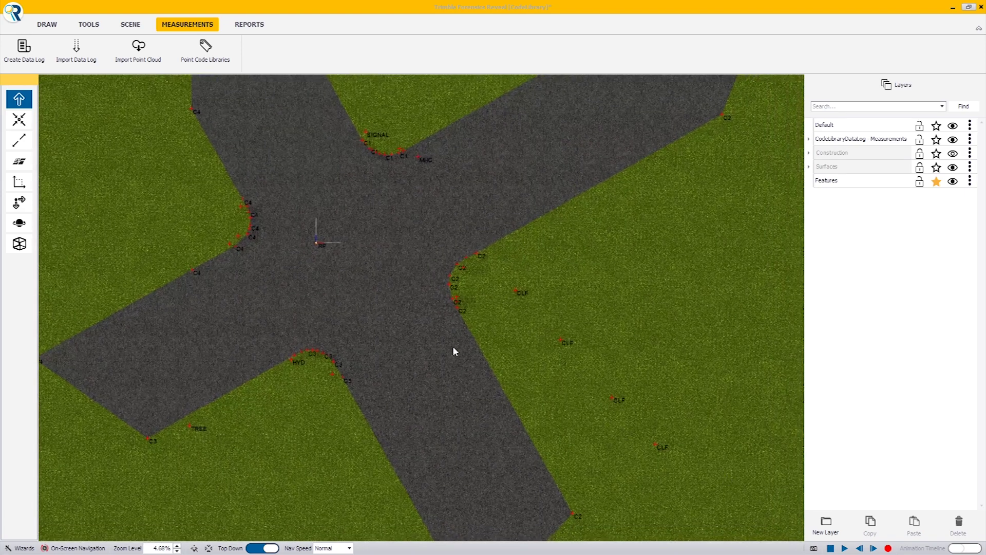
scroll(371, 364, up, 2)
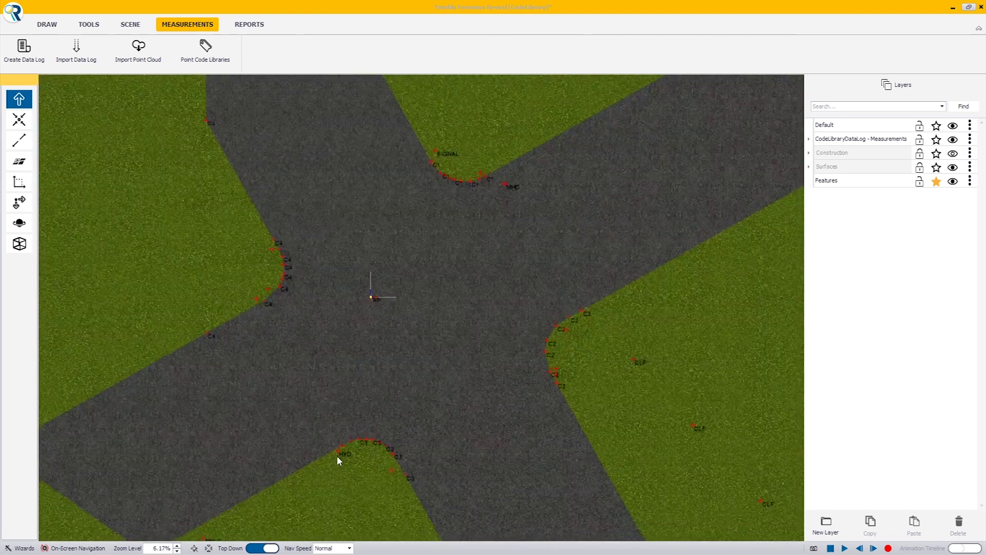
drag(456, 197, 412, 208)
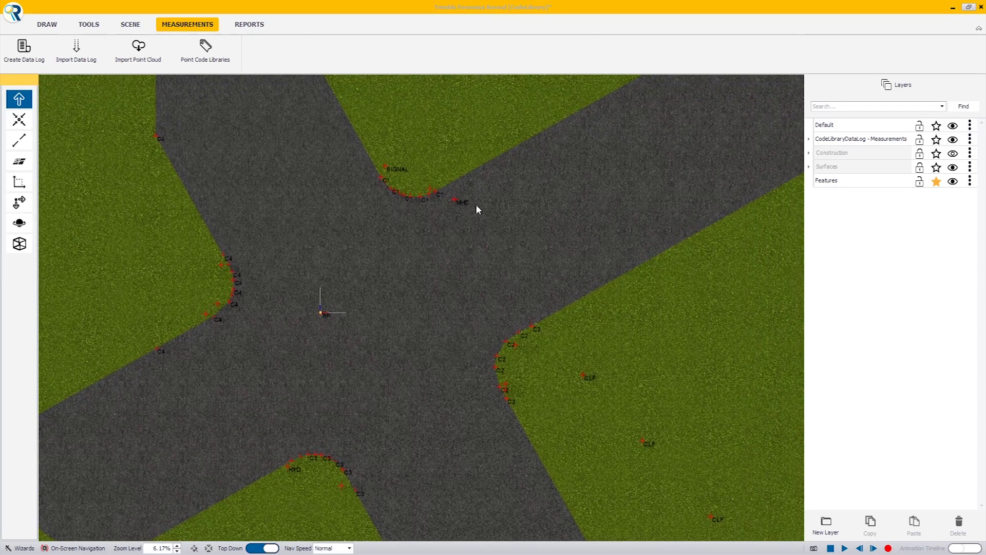
drag(423, 335, 513, 330)
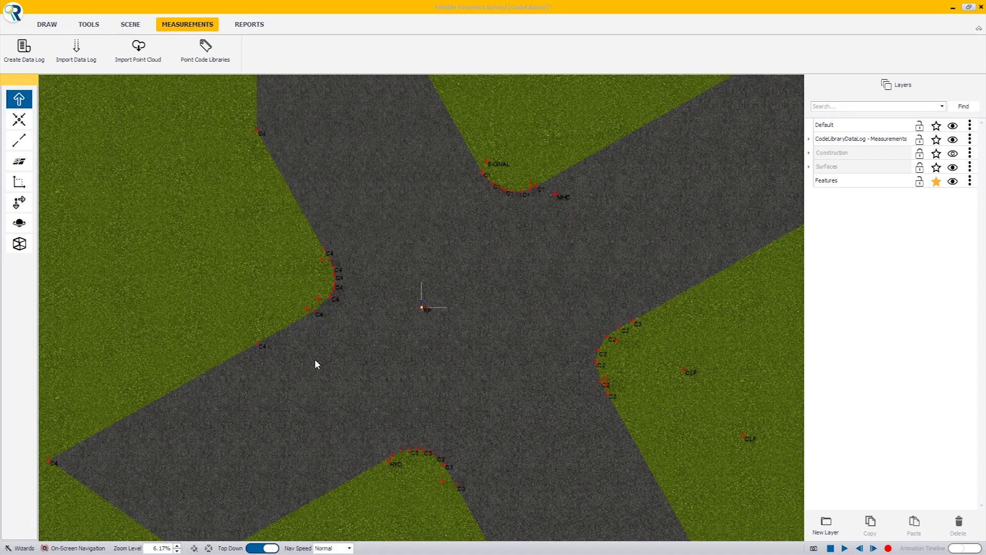
scroll(402, 388, up, 1)
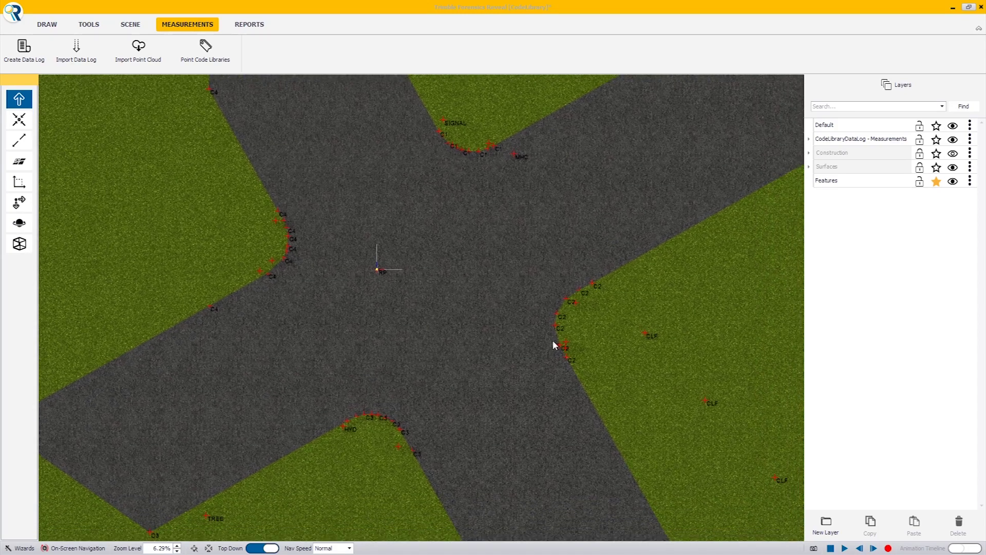
click(265, 548)
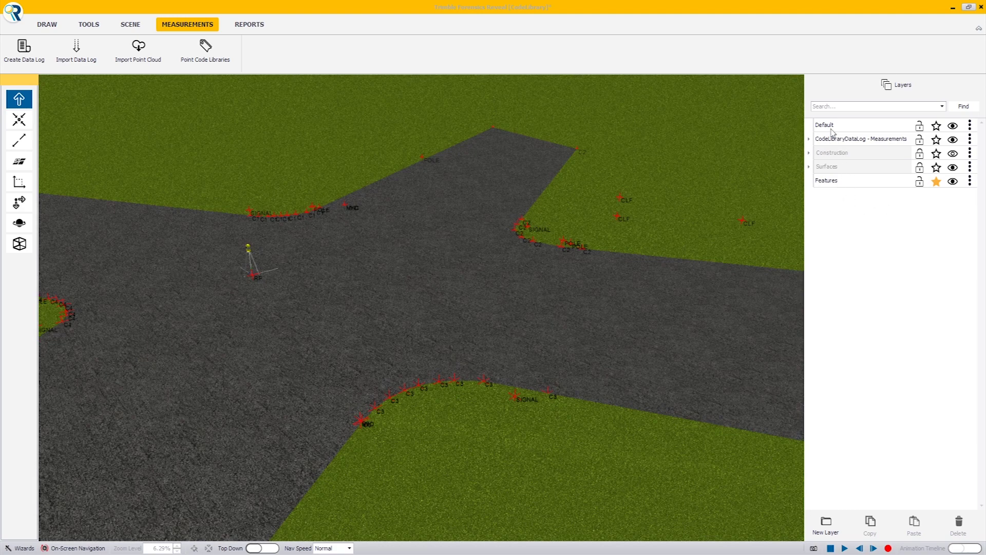
Step: Enable the point code library TFTTT List in the properties of the CodeLibraryDataLog measurement log
click(809, 139)
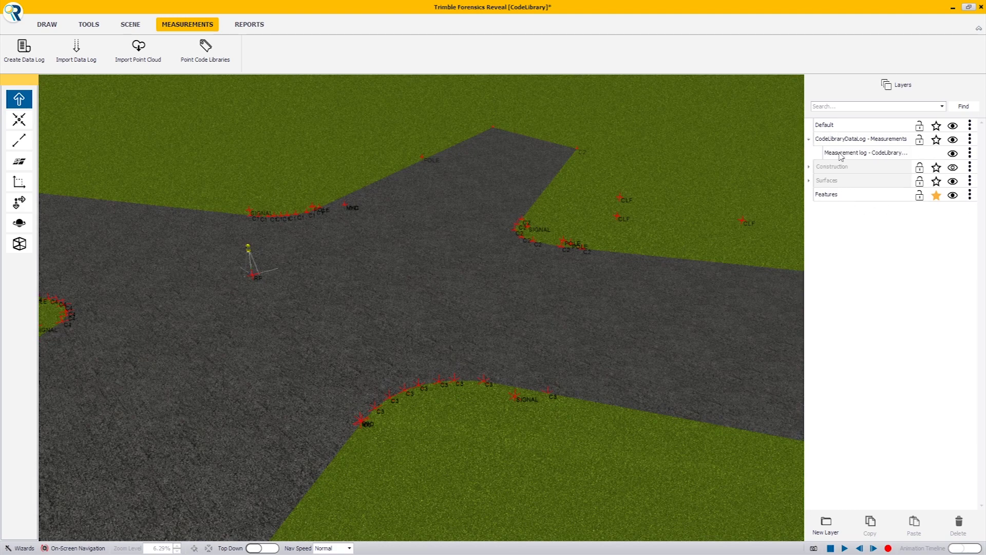
double_click(867, 154)
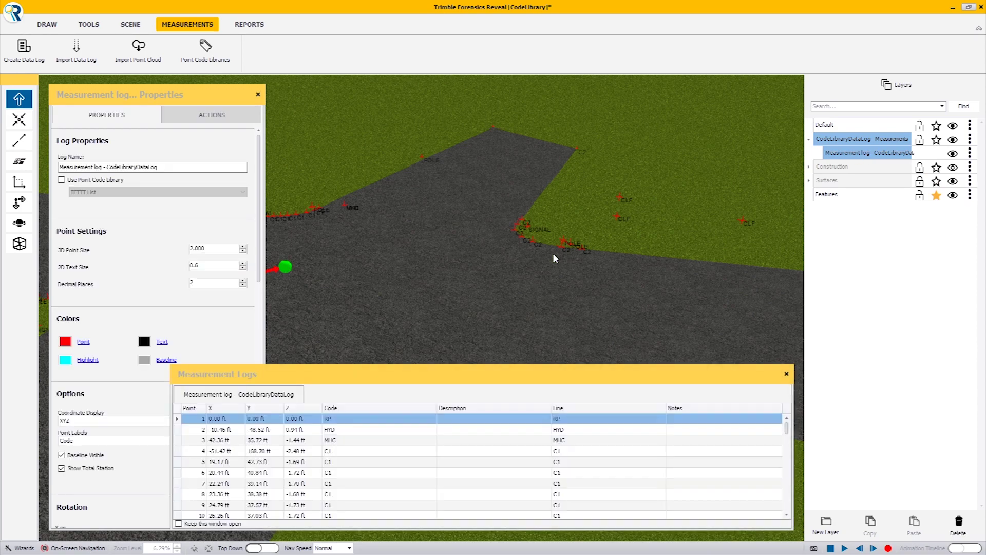
click(194, 148)
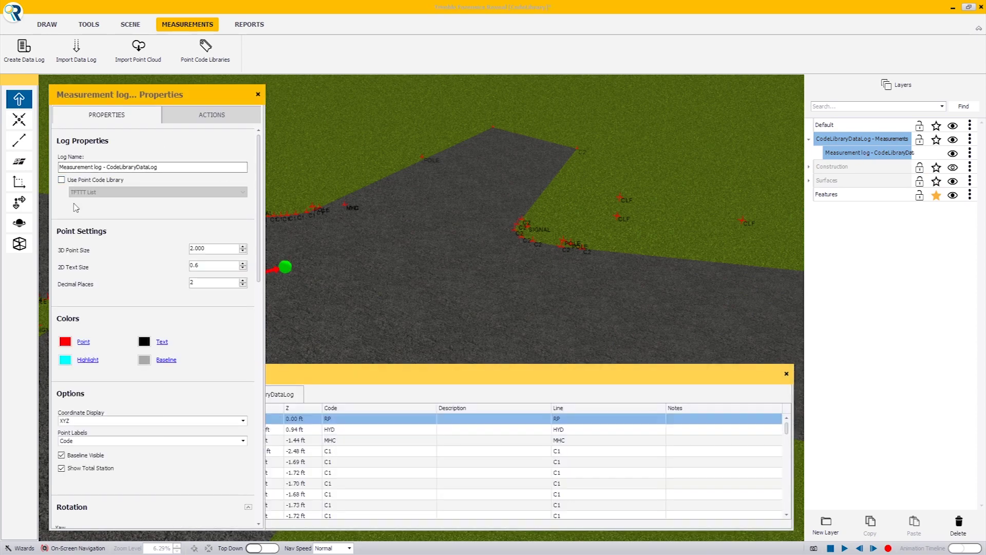
click(72, 181)
click(106, 193)
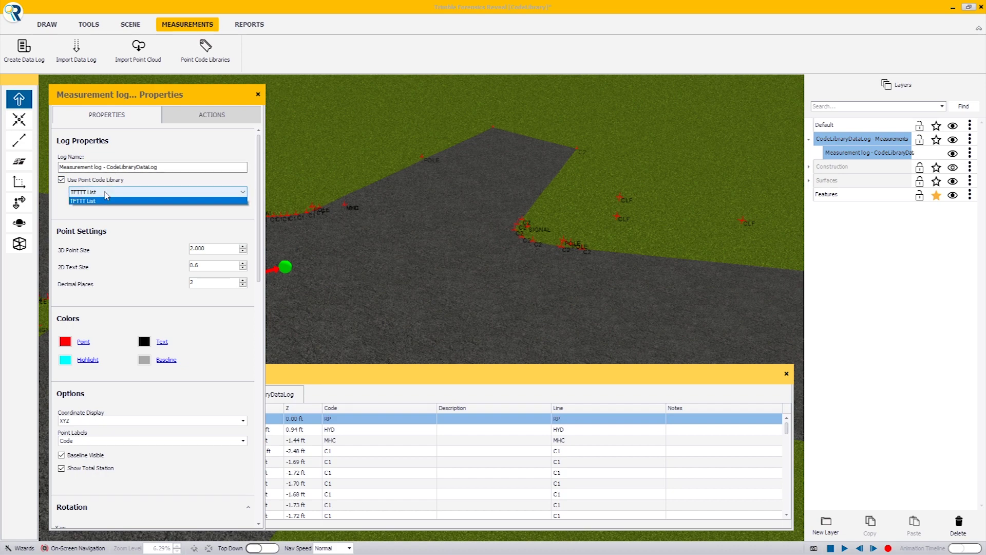
click(107, 202)
key(Escape)
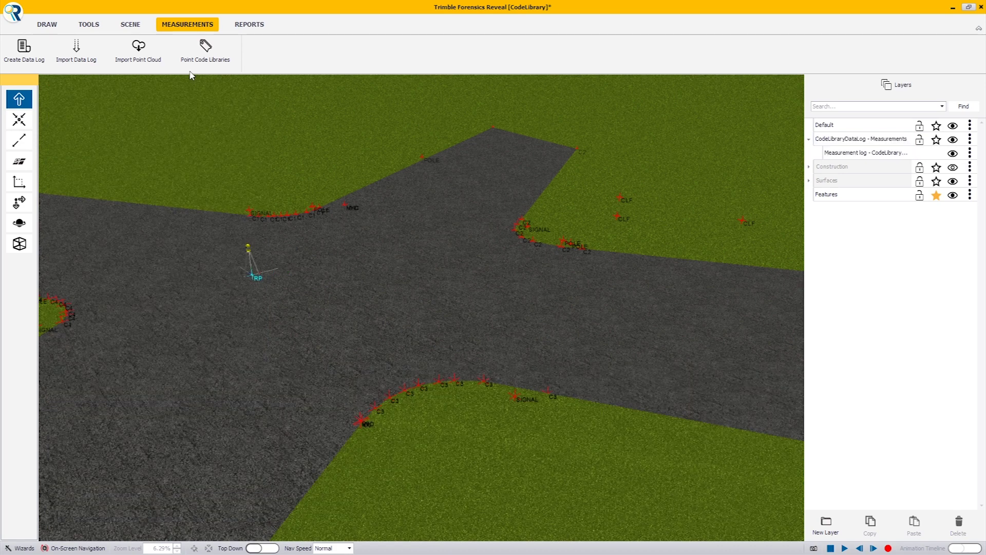
Step: Open the existing TFTTT List point code library for editing, keeping its name and leaving the curve marker off
click(223, 58)
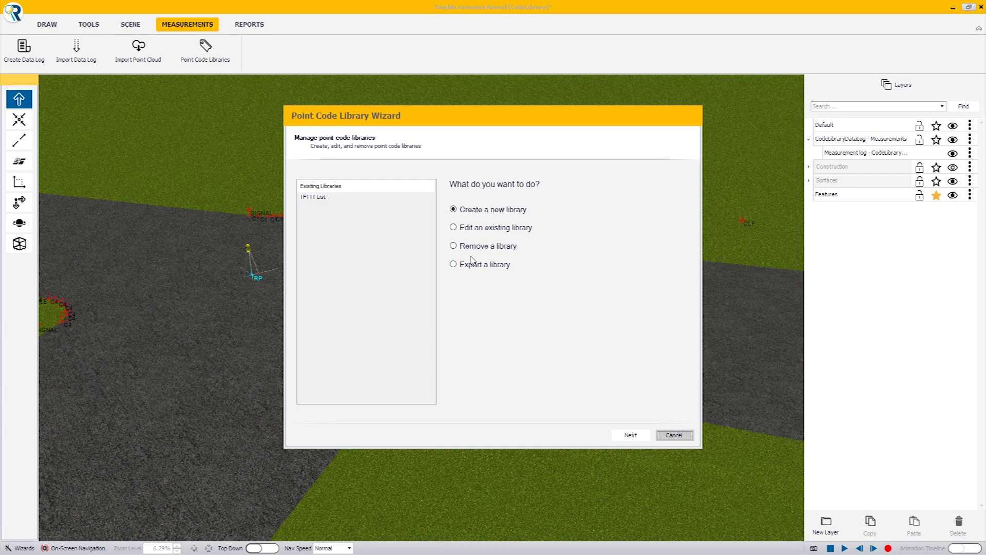
click(471, 229)
click(631, 435)
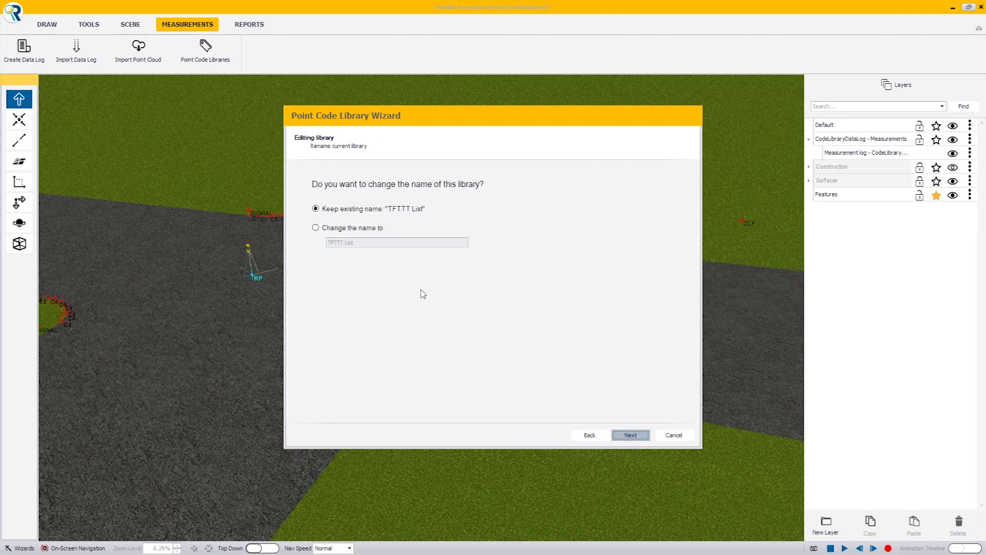
click(642, 435)
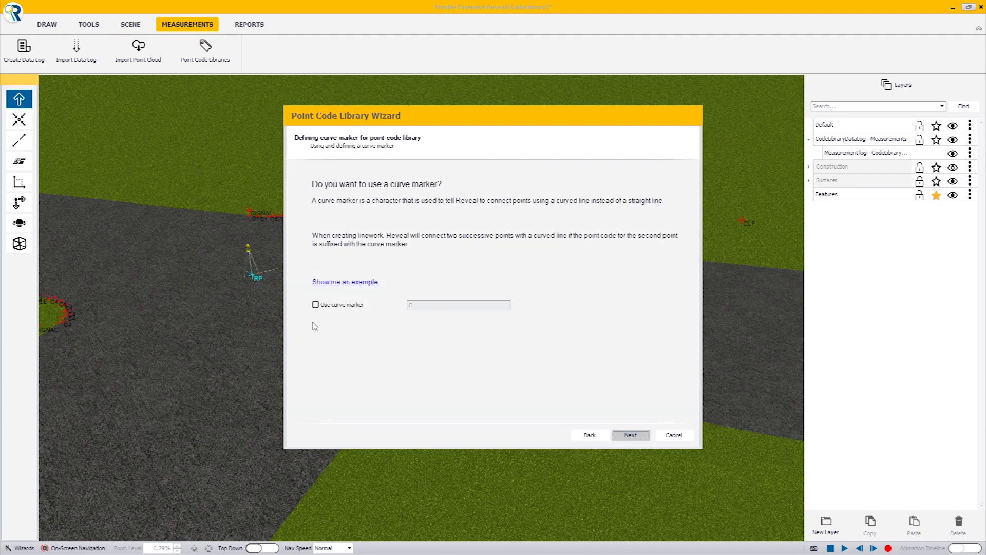
click(632, 434)
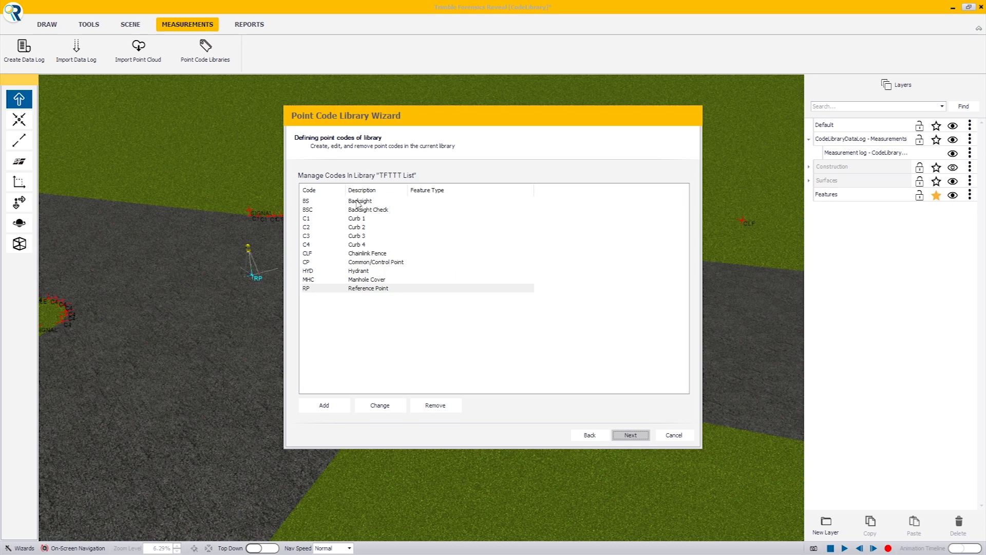
Step: Assign the Line drawing tool as the generated feature of point code C1 (Curb 1)
click(366, 219)
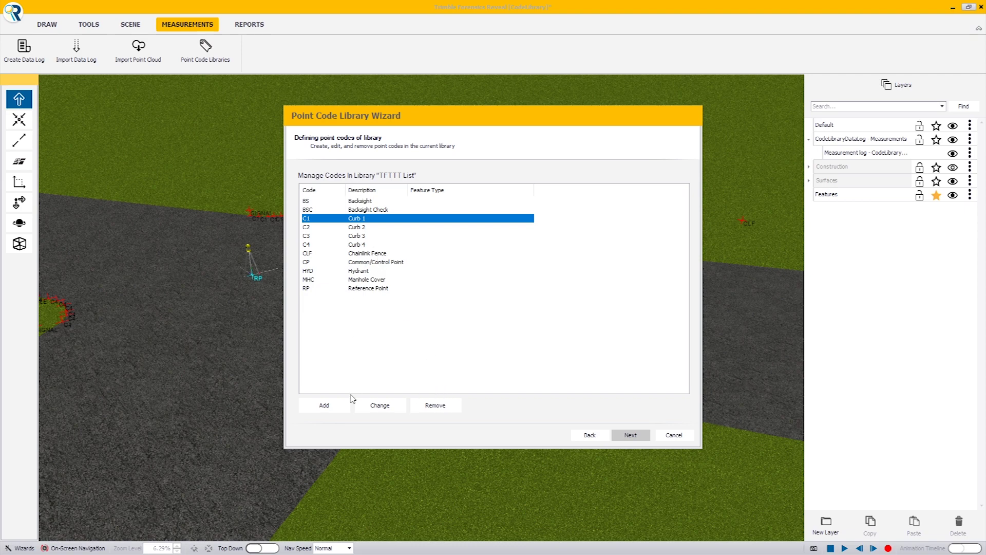
click(380, 405)
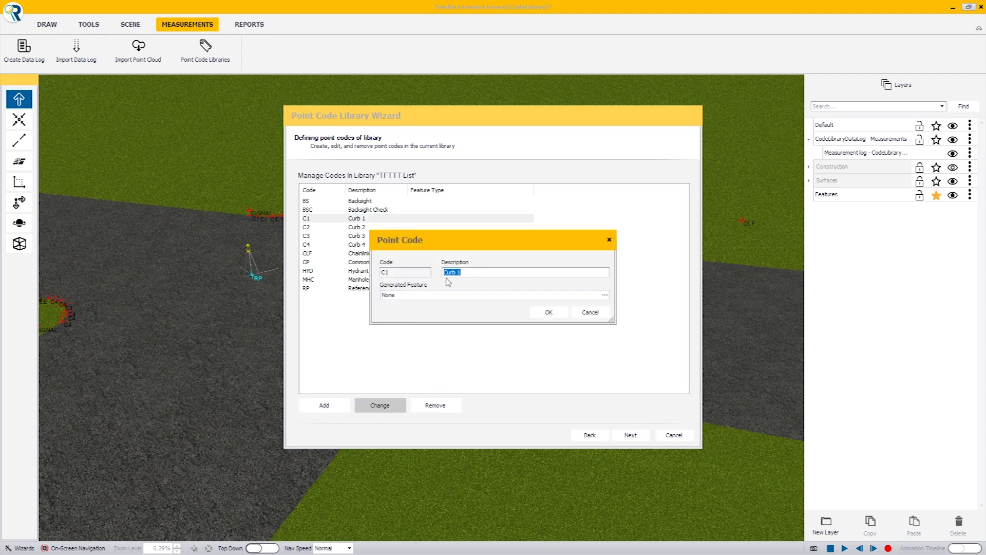
click(605, 296)
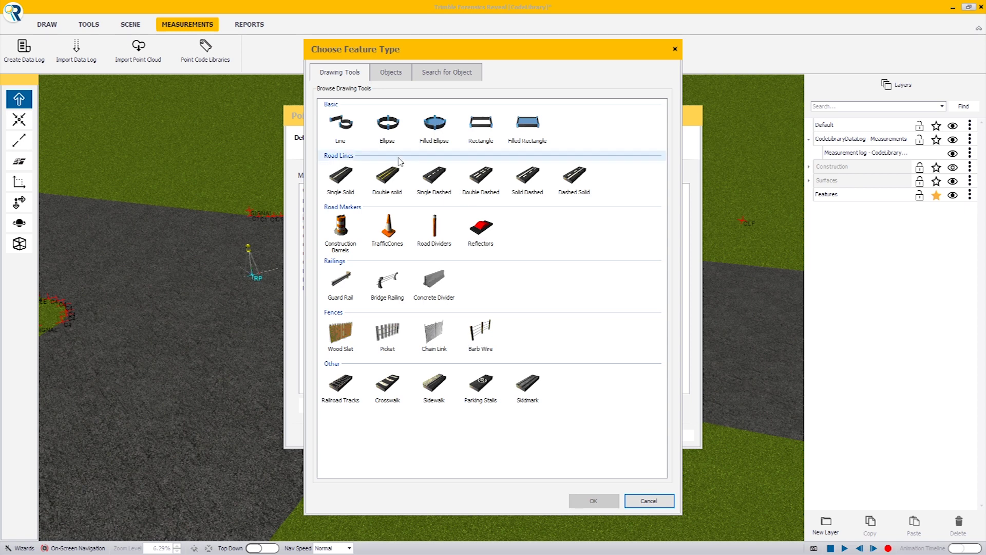
click(340, 124)
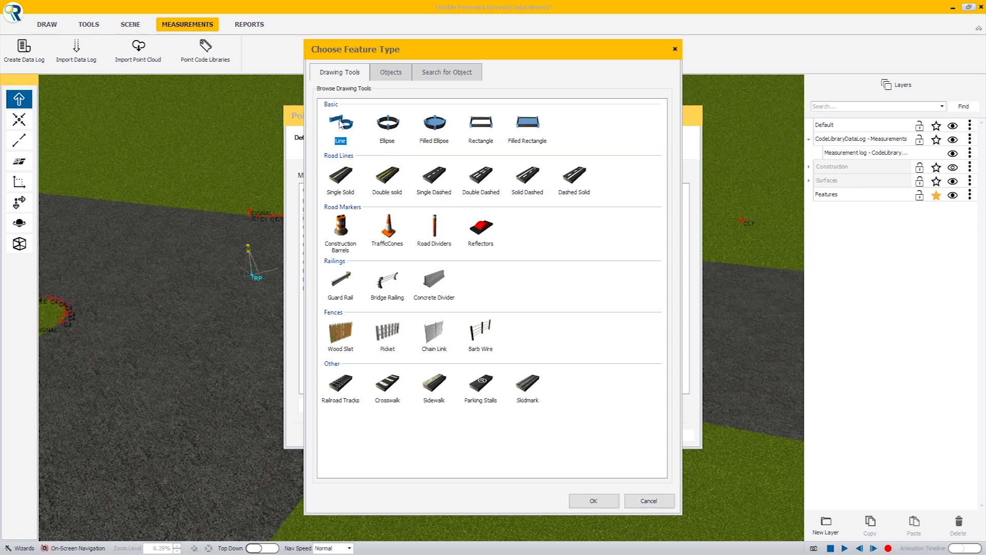
click(593, 501)
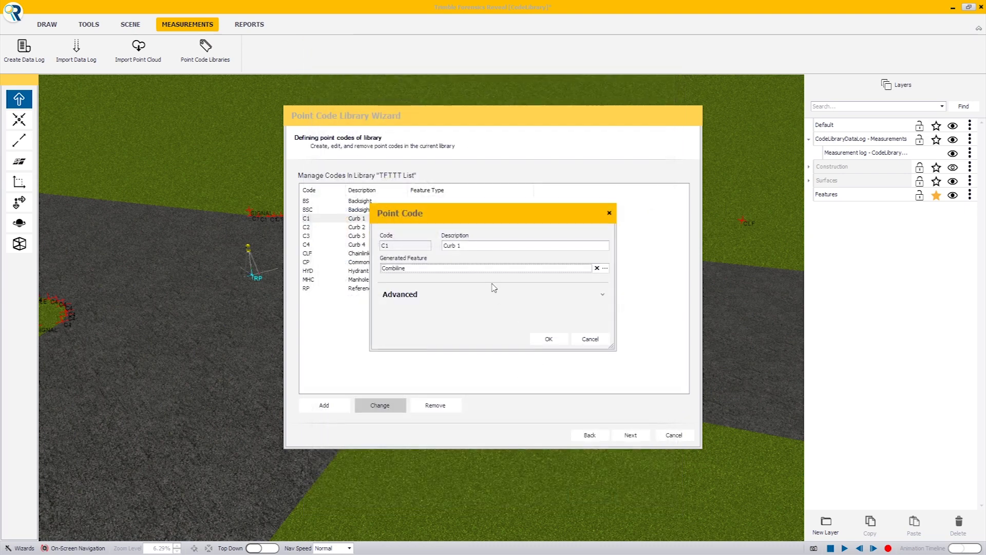
Step: Apply the Concrete 5 texture to the line generated for code C1
click(602, 295)
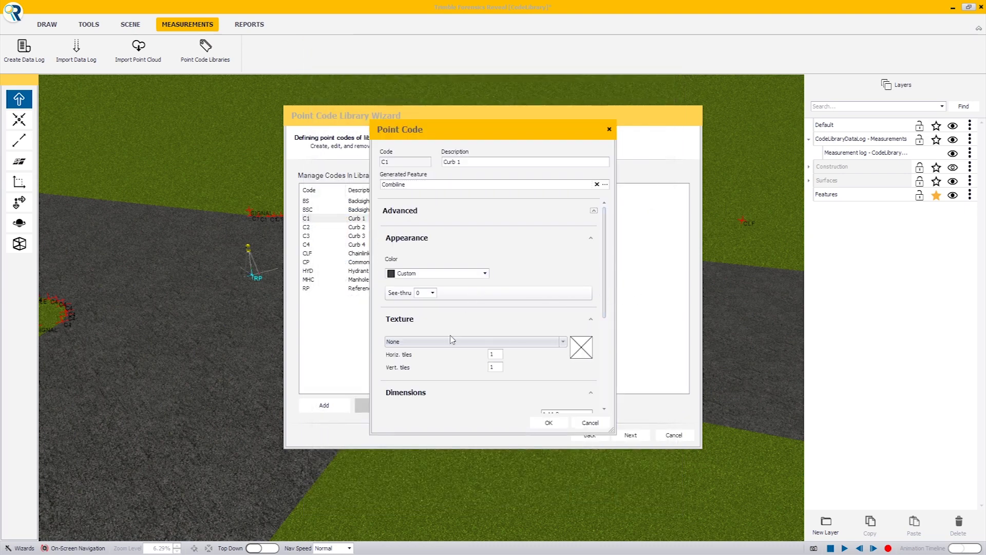
click(563, 341)
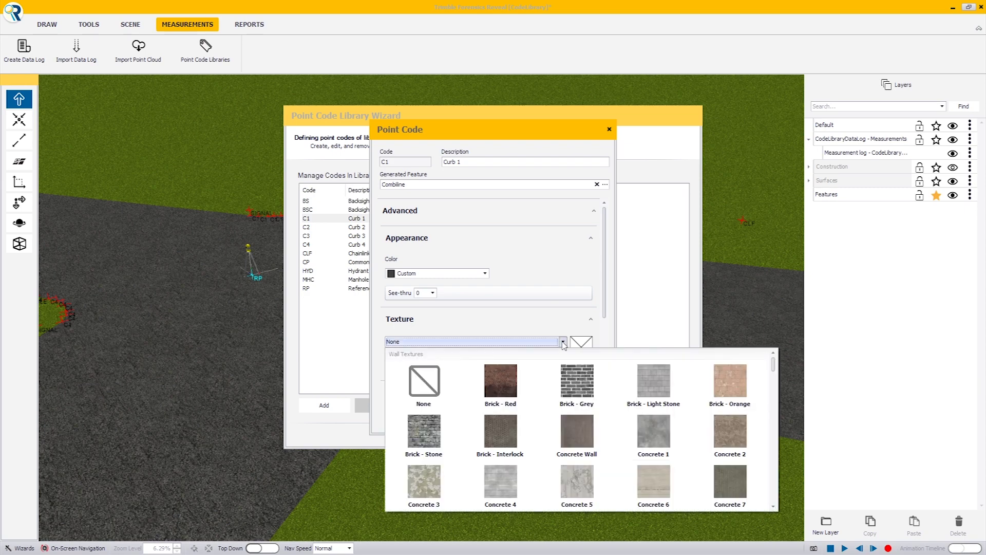
click(589, 495)
Step: Set the C1 line's thickness and extrusion to 0.50 ft, and assign line features to curb codes C2, C3 and C4
drag(606, 289, 606, 356)
click(565, 294)
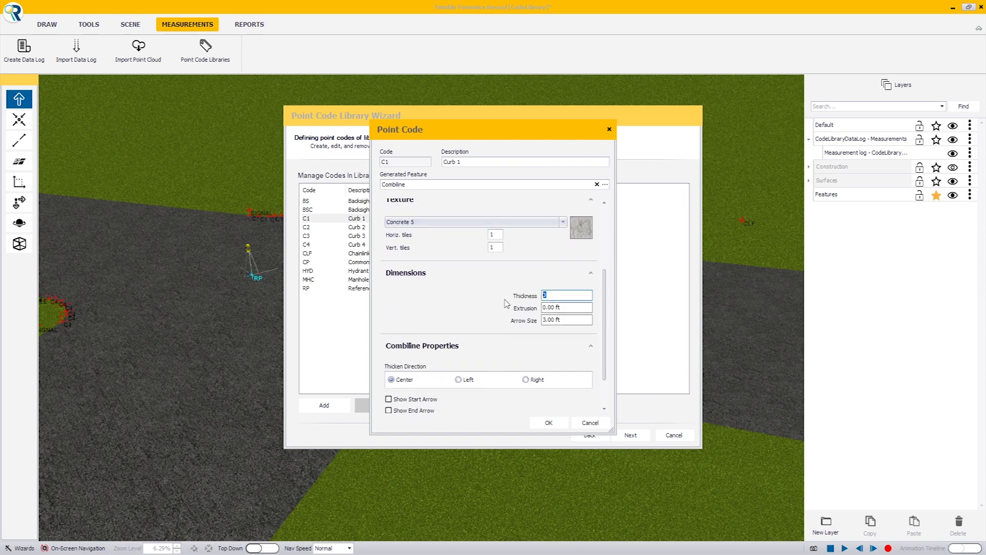
key(Tab)
click(582, 295)
key(Tab)
key(Tab)
scroll(612, 365, down, 3)
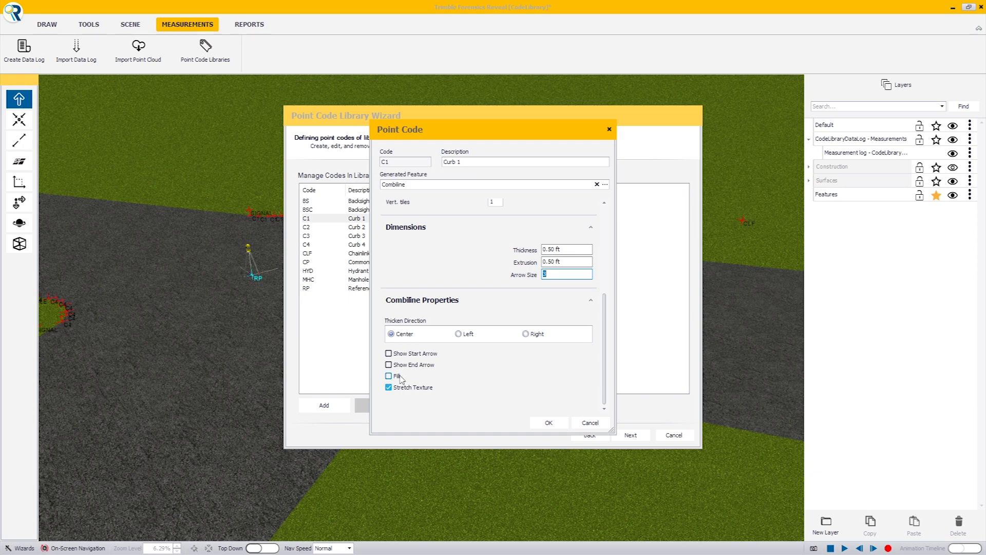
drag(602, 380, 596, 244)
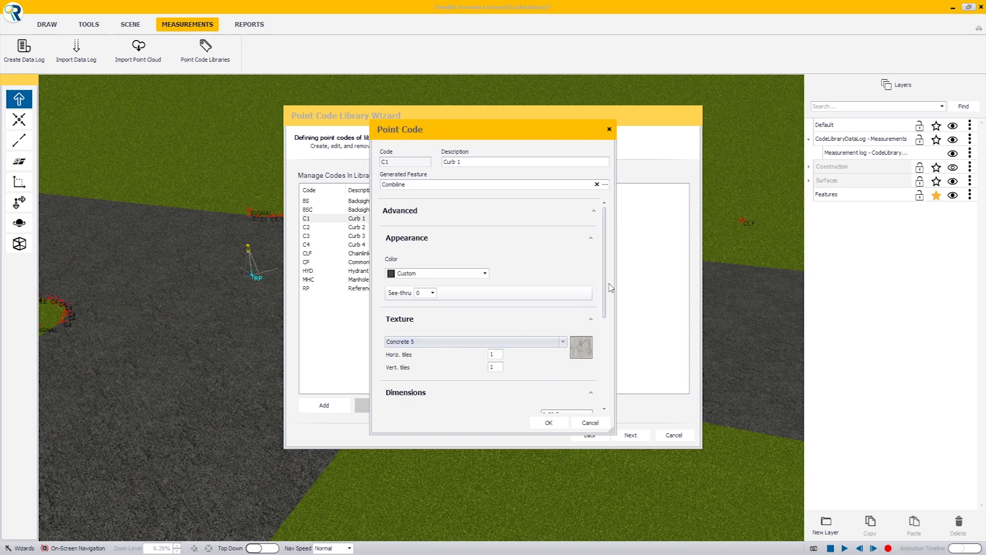
drag(605, 297, 608, 347)
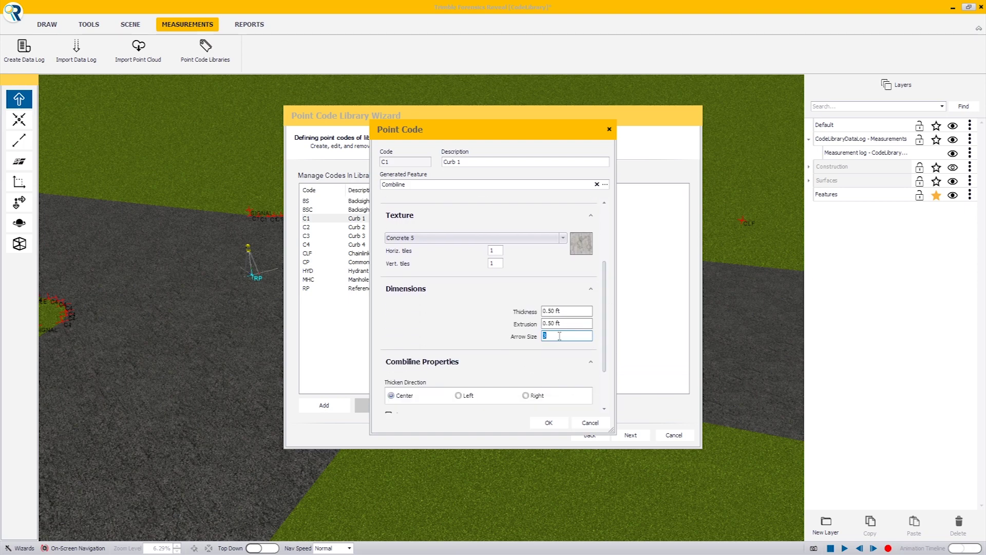
click(549, 423)
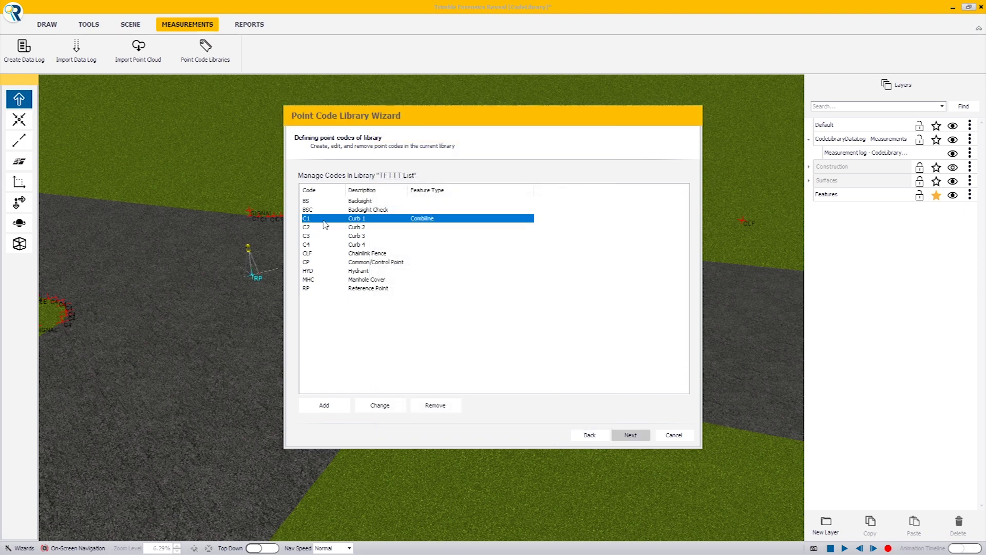
click(358, 227)
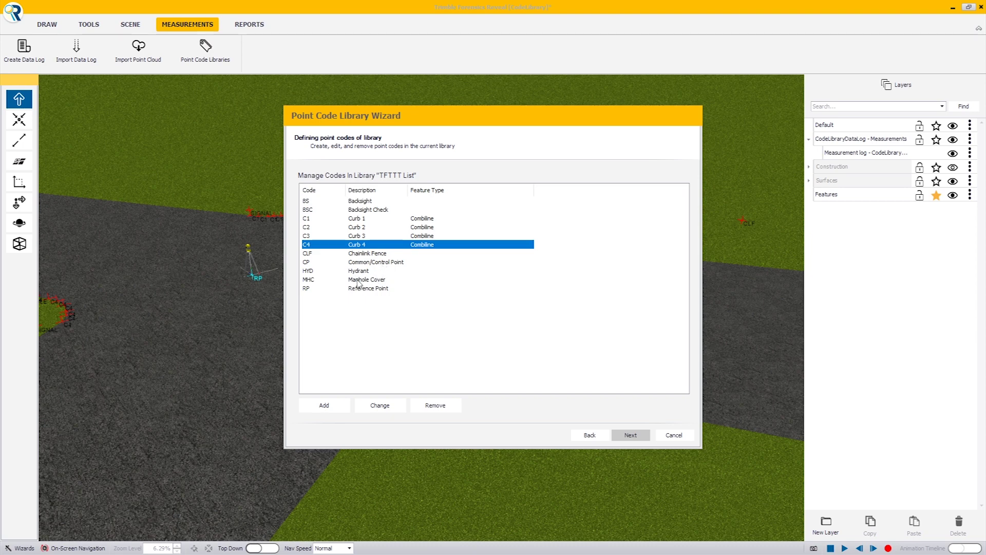
Step: Assign the Filled Ellipse drawing tool as the generated feature of code MHC (Manhole Cover), enlarging the code's settings dialog
click(358, 282)
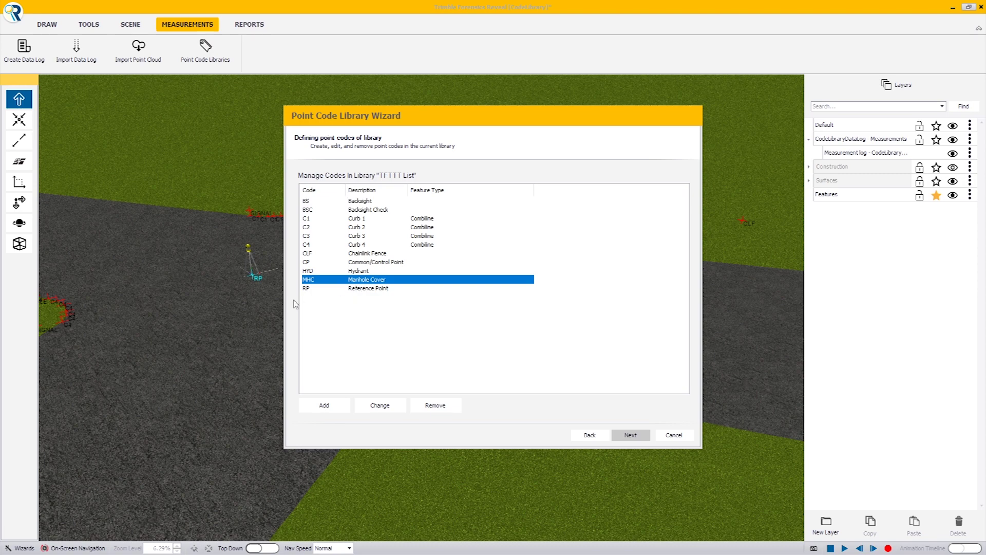
click(387, 411)
click(605, 296)
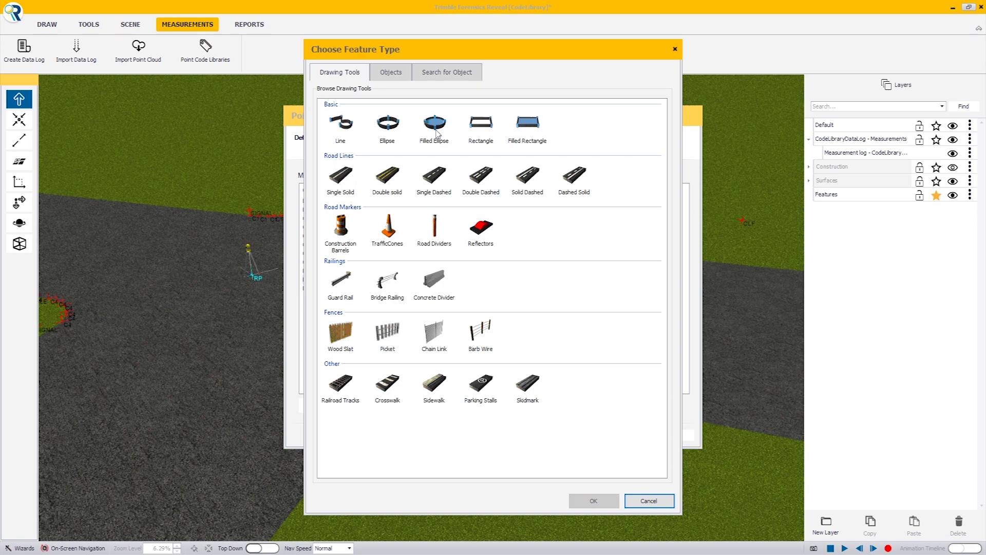
click(435, 129)
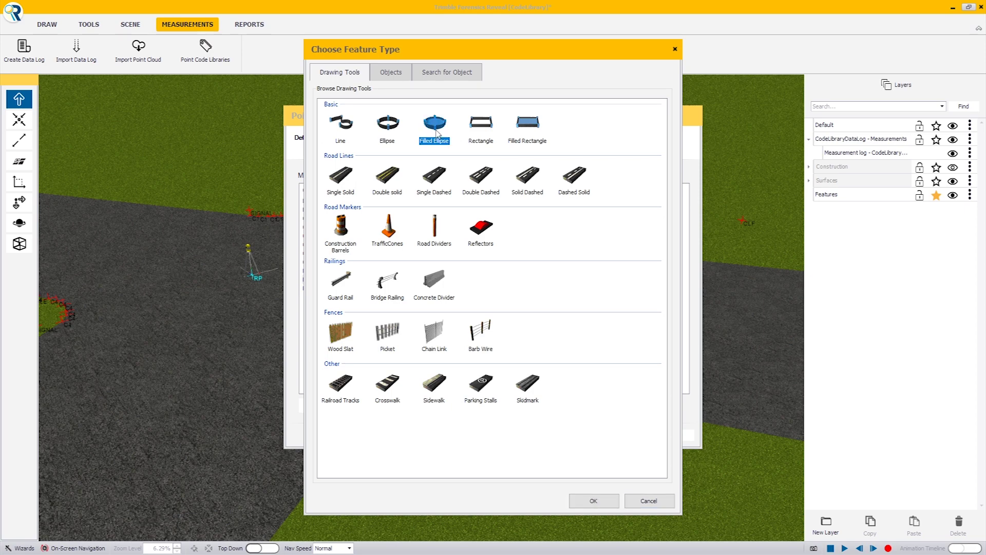
click(593, 501)
drag(611, 386, 639, 490)
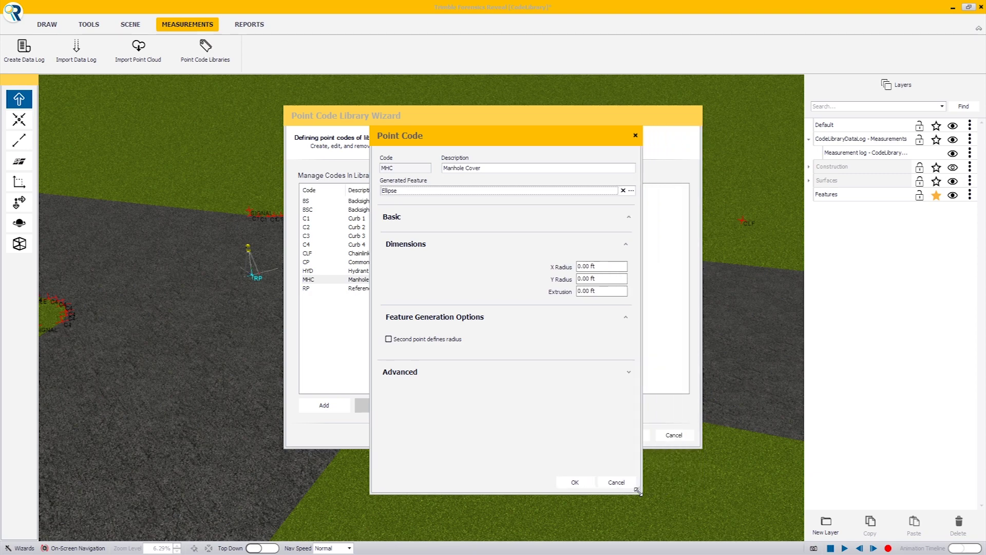
Step: Set the manhole cover ellipse's X radius to 1.5 ft, enter its extrusion, and save the MHC code
click(605, 265)
text(0)
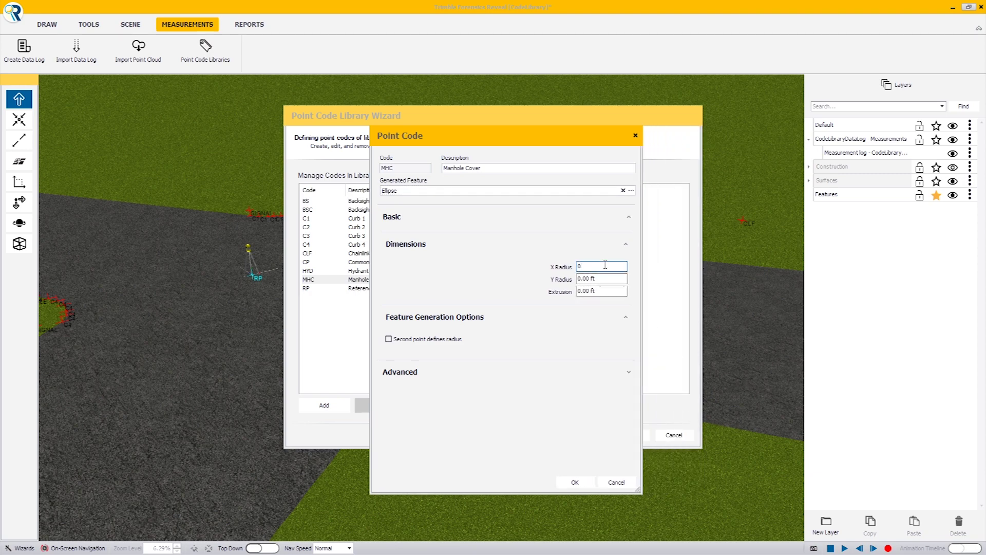
text(1.5)
key(Tab)
key(Tab)
text(-)
text(01)
click(580, 484)
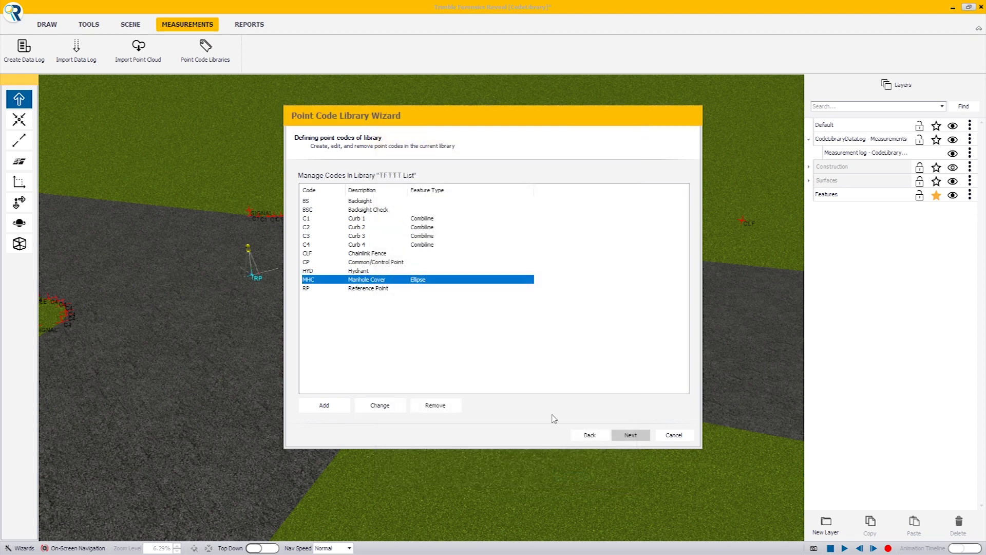
Step: Search the models for "hydrant" and assign Fire Hydrant as the generated feature of code HYD
click(354, 272)
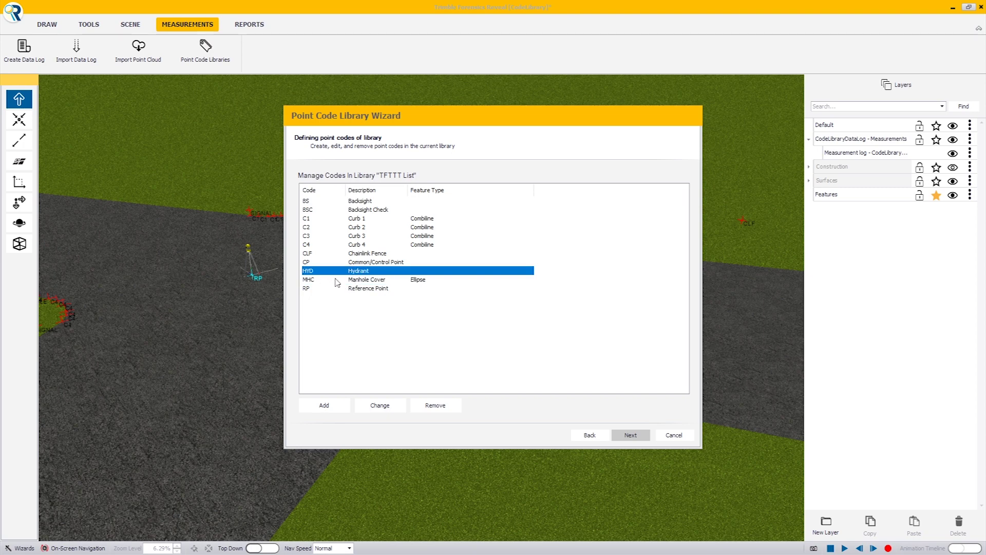
click(380, 406)
click(603, 300)
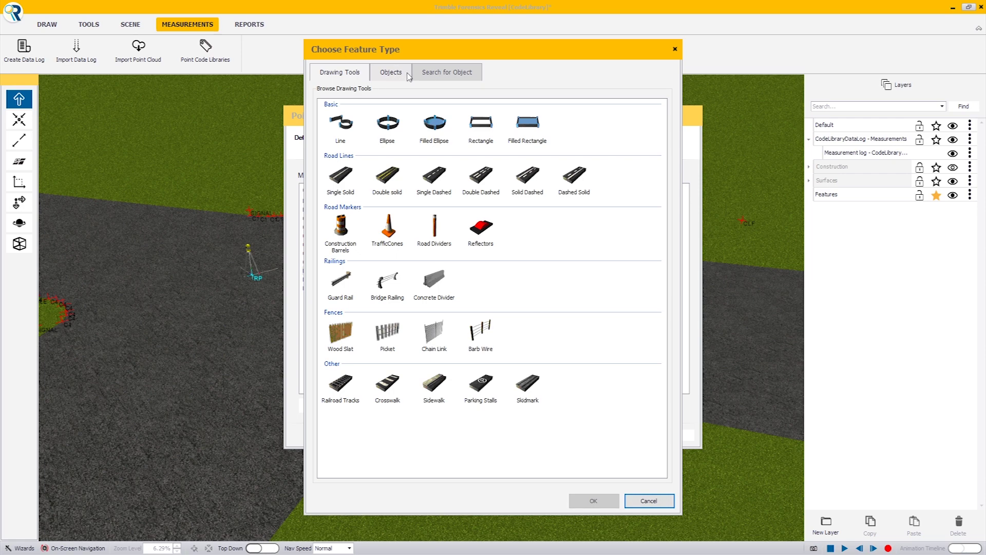
click(403, 77)
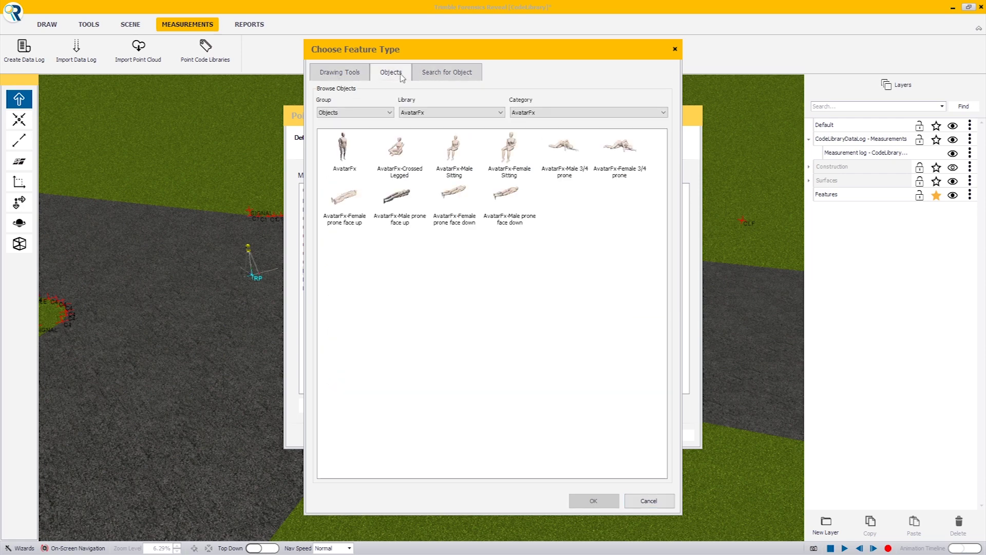
click(438, 73)
click(389, 162)
text(hydrant)
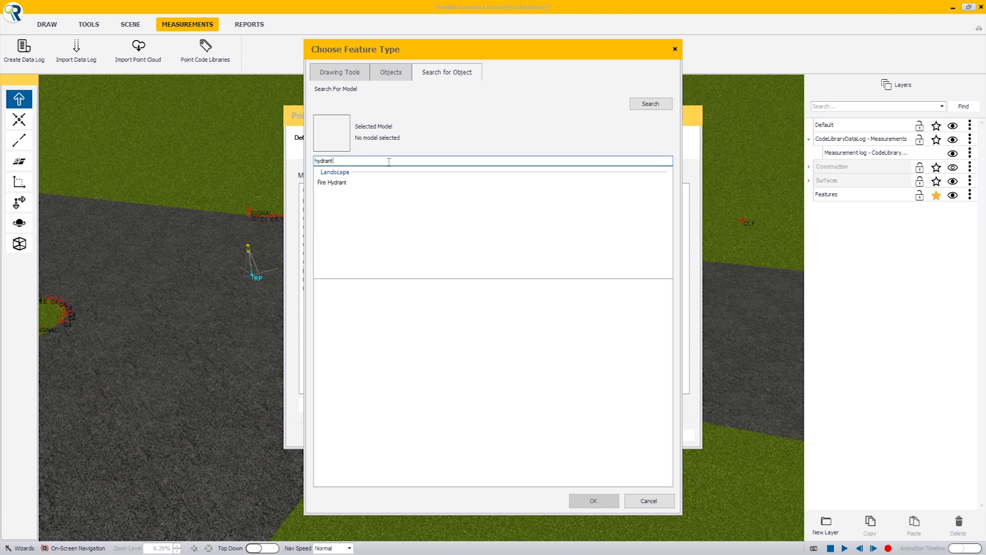
click(339, 183)
click(346, 183)
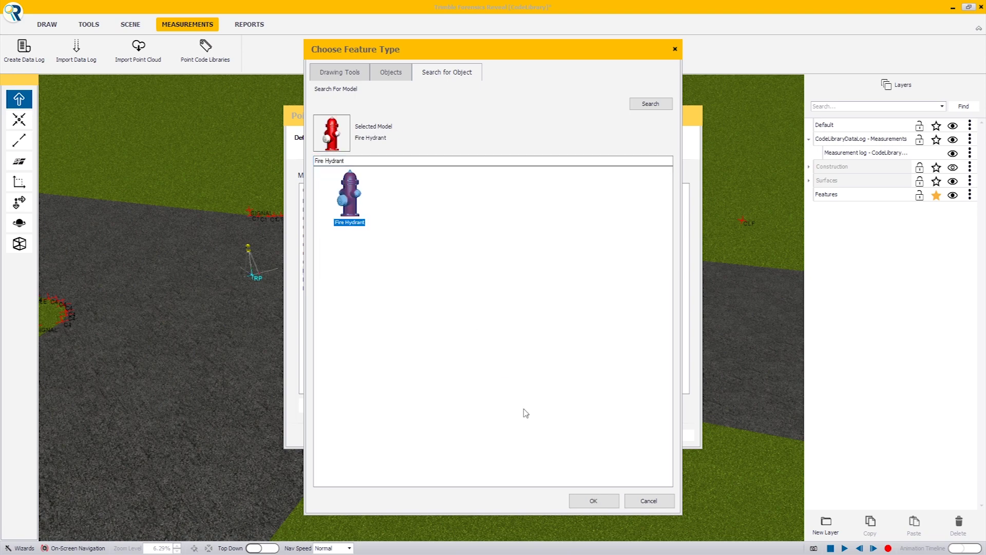
click(593, 500)
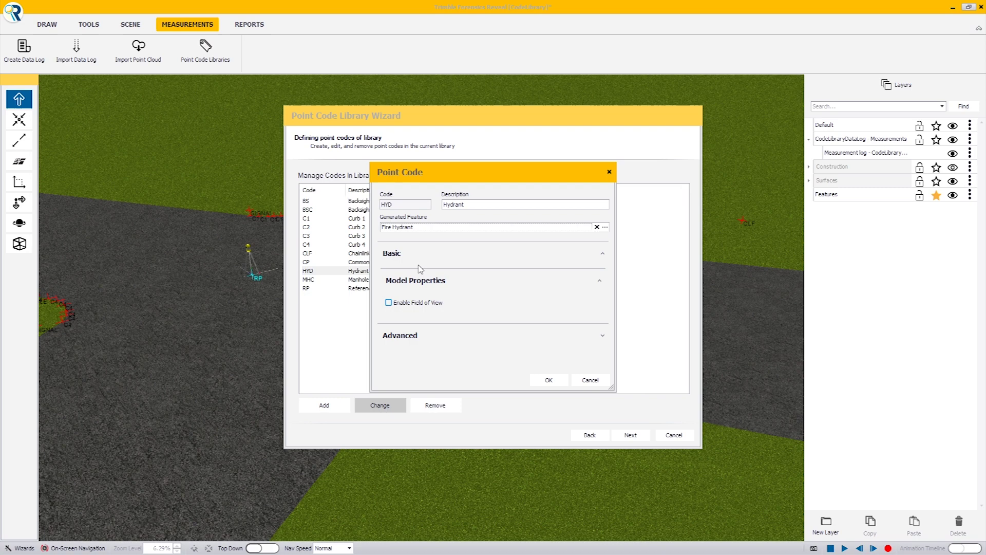
Step: Review the fire hydrant's model properties and advanced appearance, dimension and point options, and save the HYD code
click(601, 283)
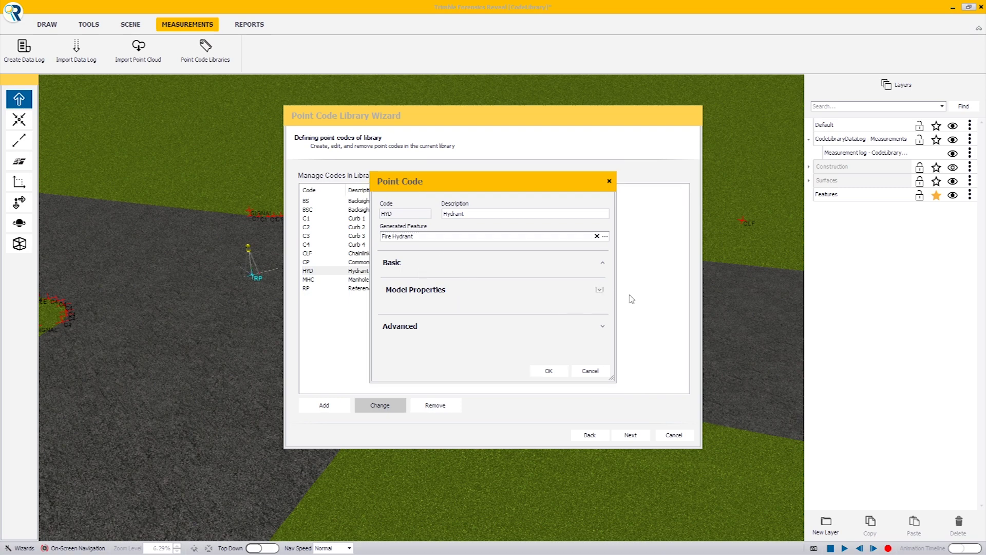
click(599, 290)
click(602, 339)
drag(606, 329, 606, 422)
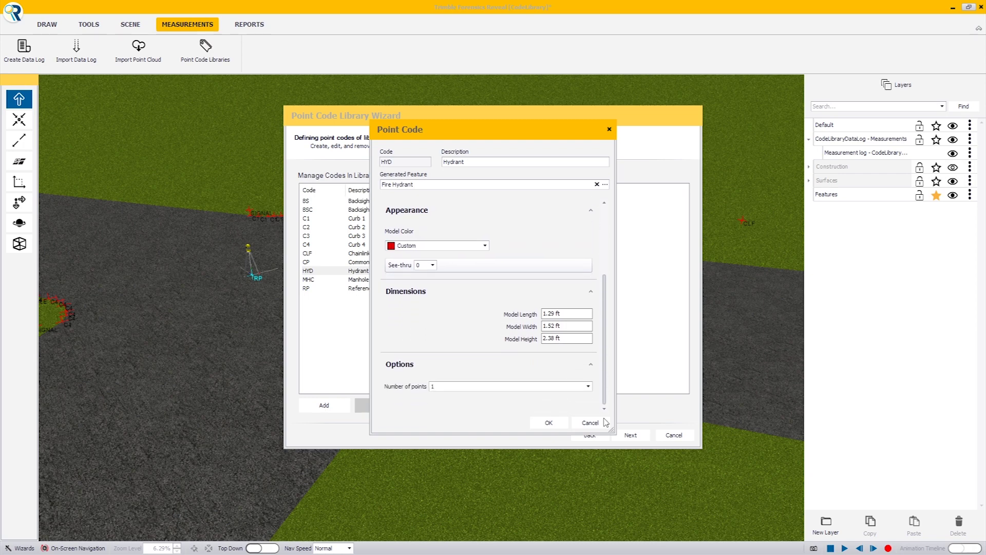
click(549, 422)
Step: Assign the Chain Link fence as the generated feature of code CLF (Chainlink Fence), enlarging the code's settings dialog
click(359, 254)
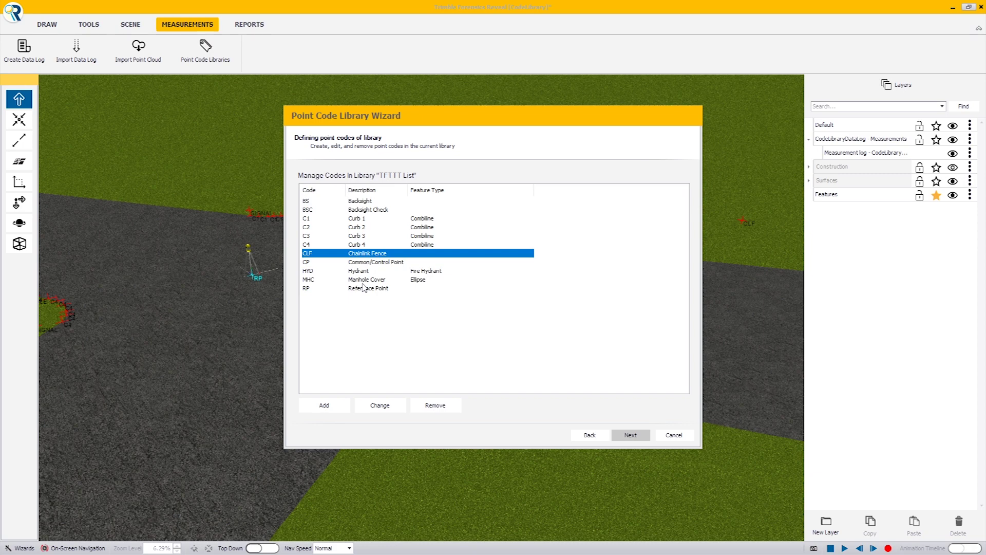
click(364, 404)
click(603, 294)
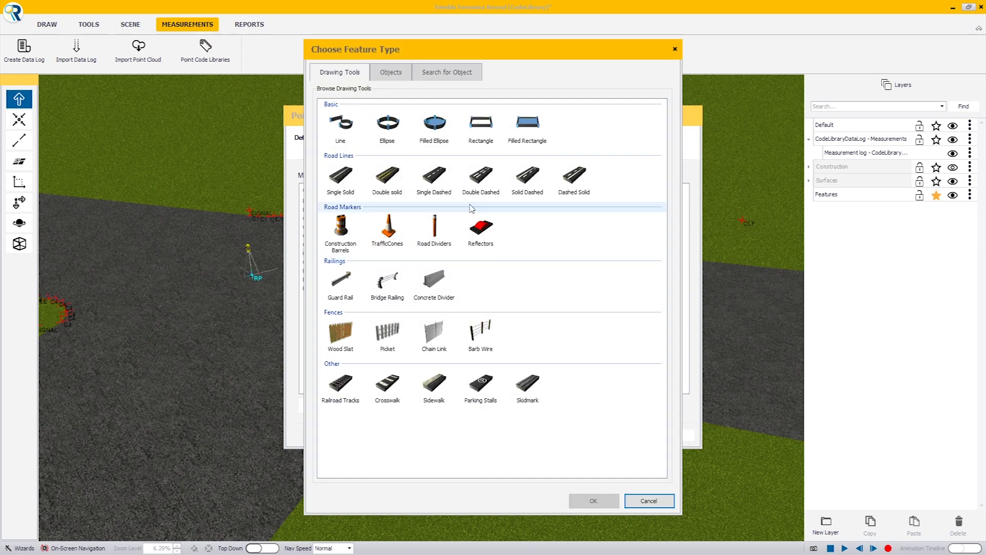
click(436, 336)
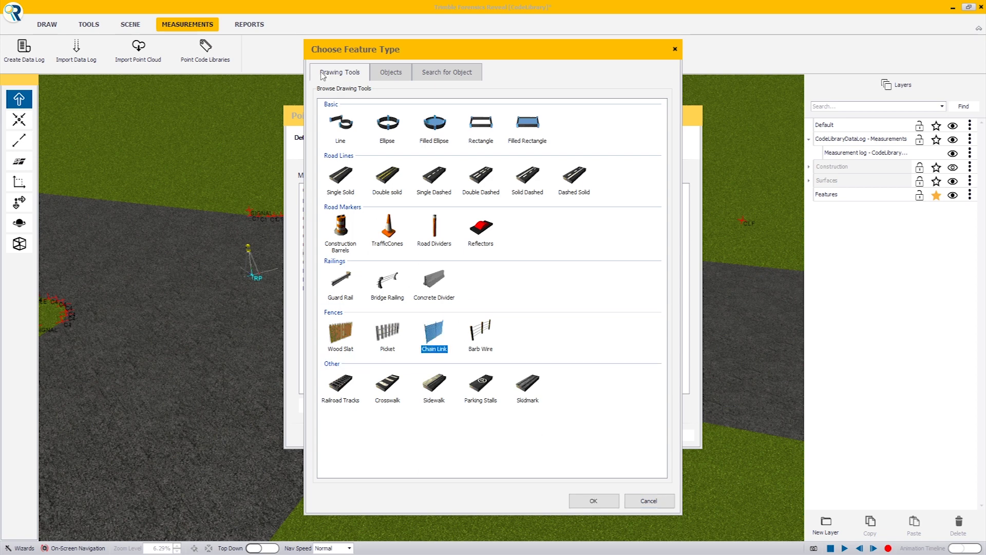
click(593, 501)
drag(611, 393, 658, 467)
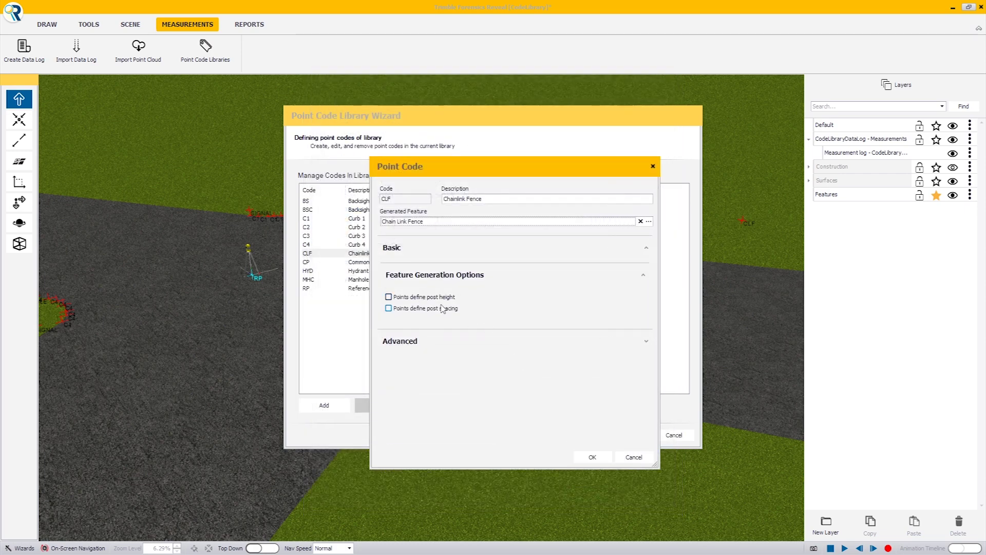
Step: Let the measured points define the post height of the CLF chain link fence, leaving post spacing undefined by points
click(389, 297)
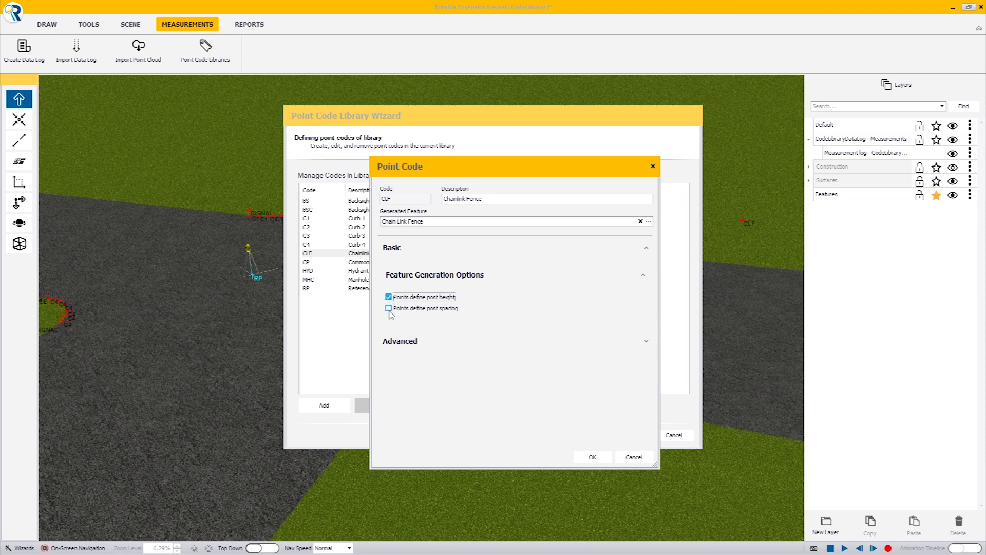
click(642, 276)
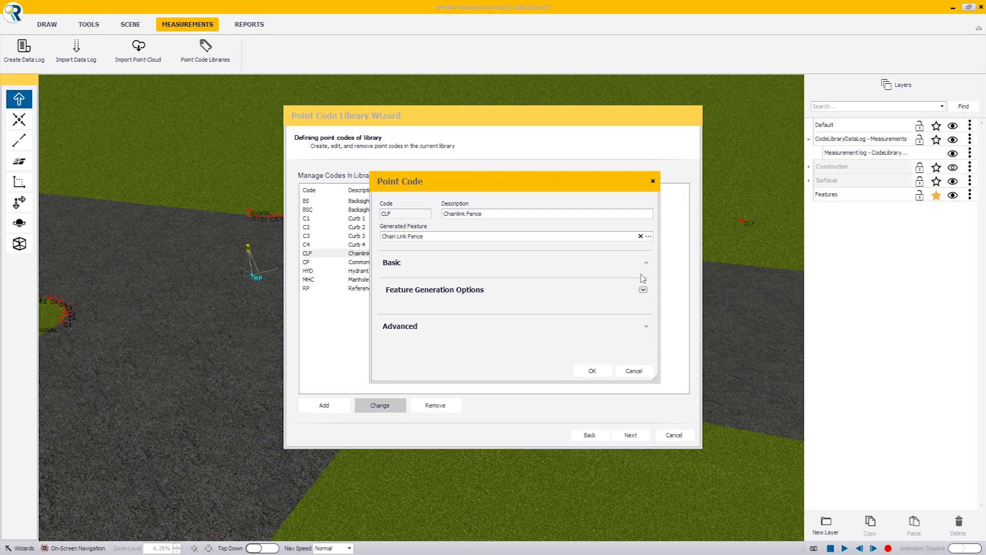
click(643, 290)
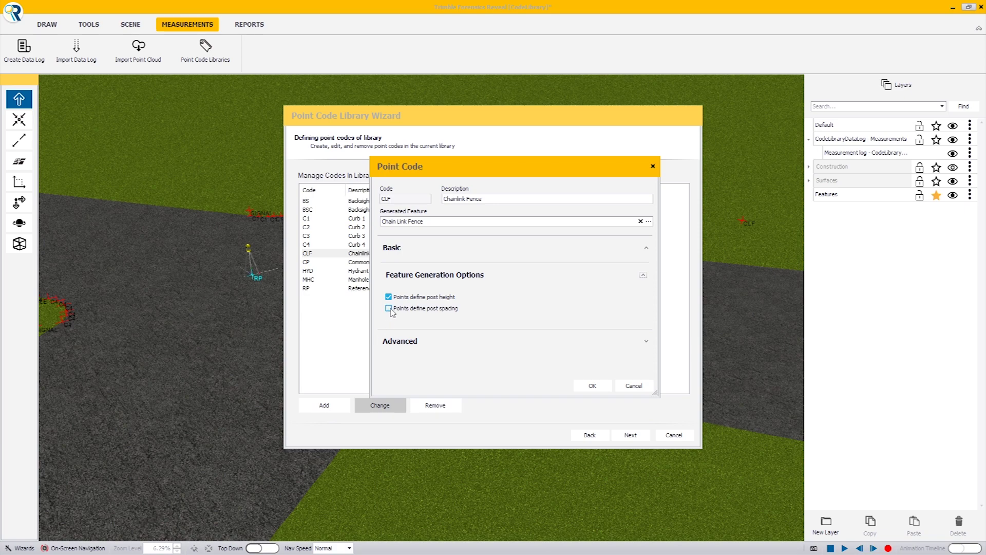
click(390, 310)
Step: Review the fence's advanced appearance, dimension and combiline options, save the CLF code, and complete the point code library wizard
click(645, 342)
scroll(648, 337, down, 1)
scroll(648, 336, down, 5)
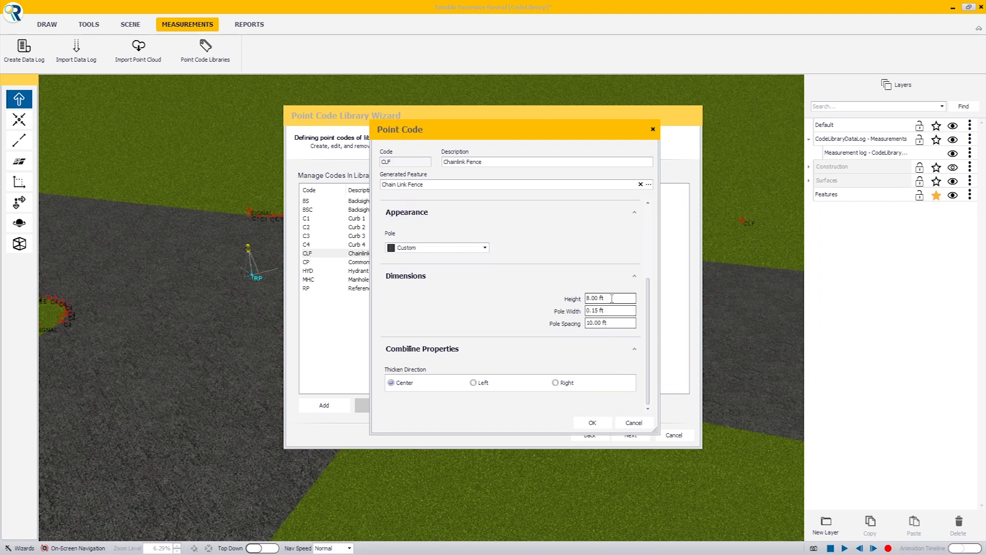
drag(648, 342, 641, 256)
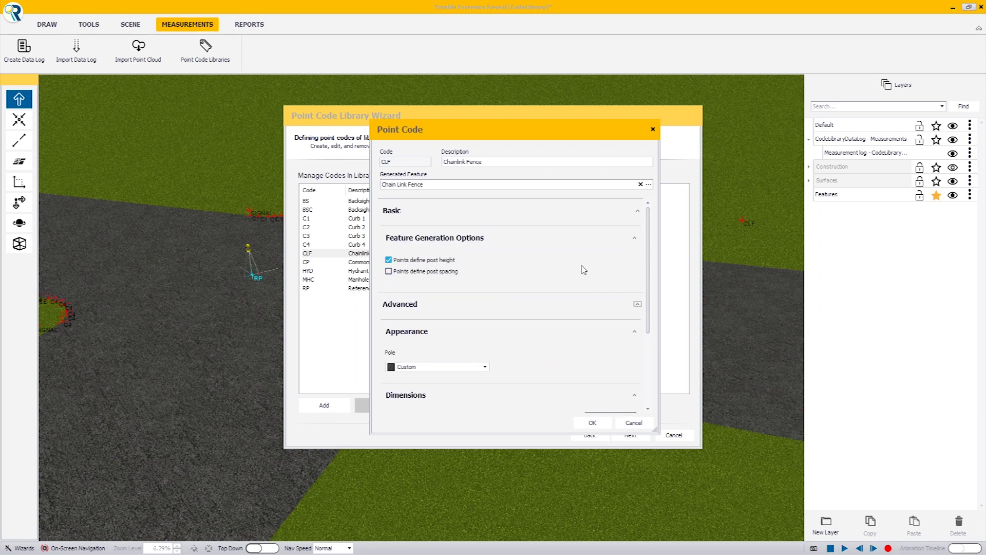
scroll(651, 274, down, 3)
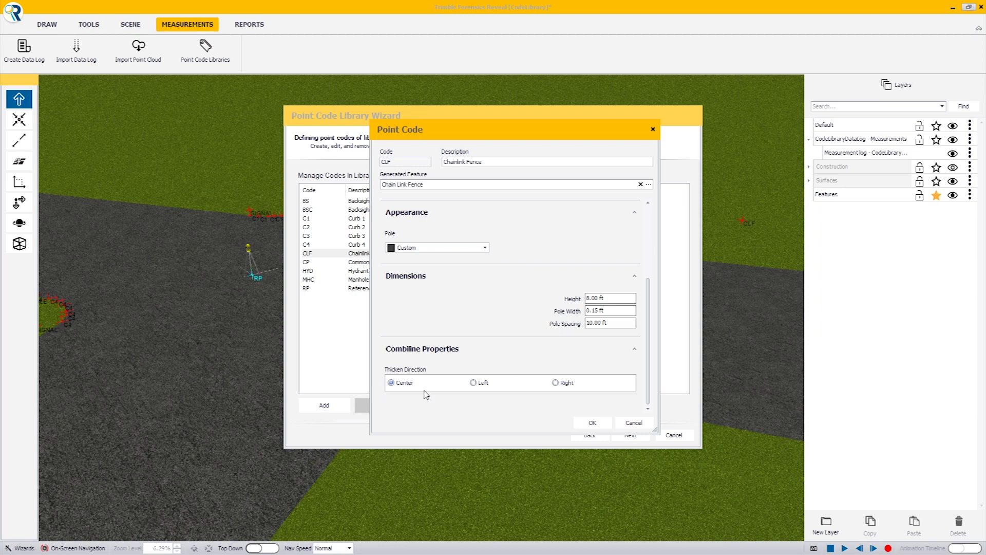
click(593, 422)
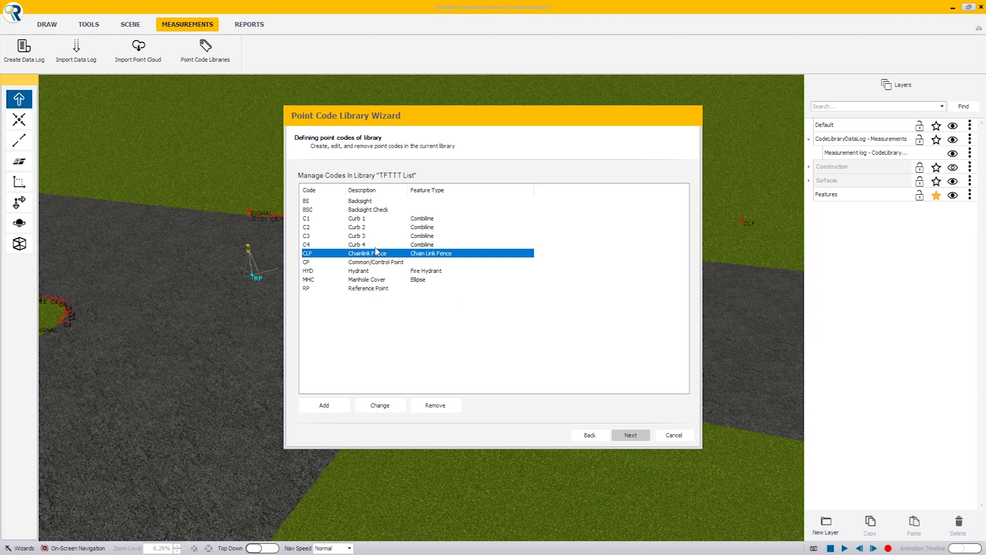
click(631, 435)
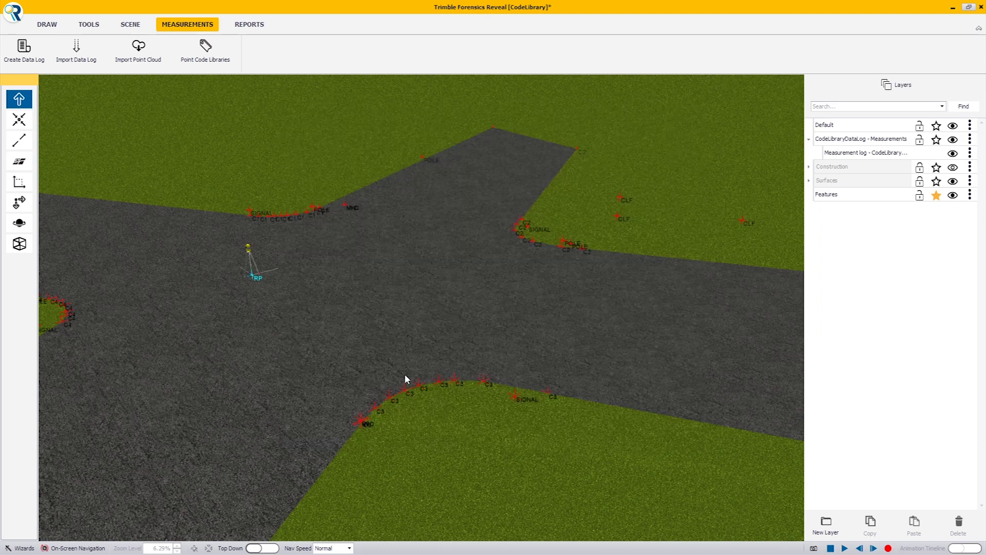
Step: Examine the imported measurement points around the intersection, including the row of CLF fence points
right_drag(405, 374, 693, 348)
right_drag(357, 363, 212, 336)
right_drag(634, 354, 618, 383)
right_drag(395, 415, 194, 308)
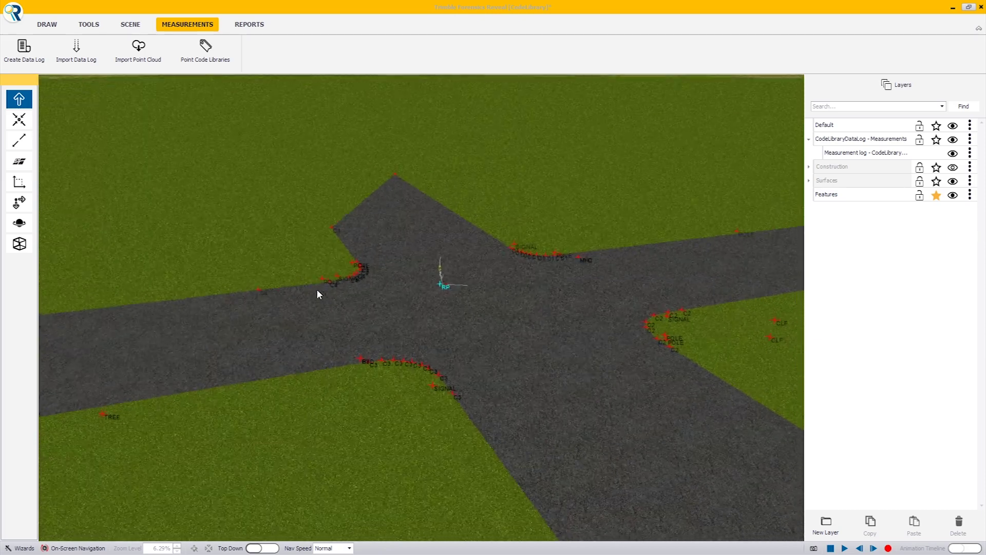
right_drag(501, 389, 548, 359)
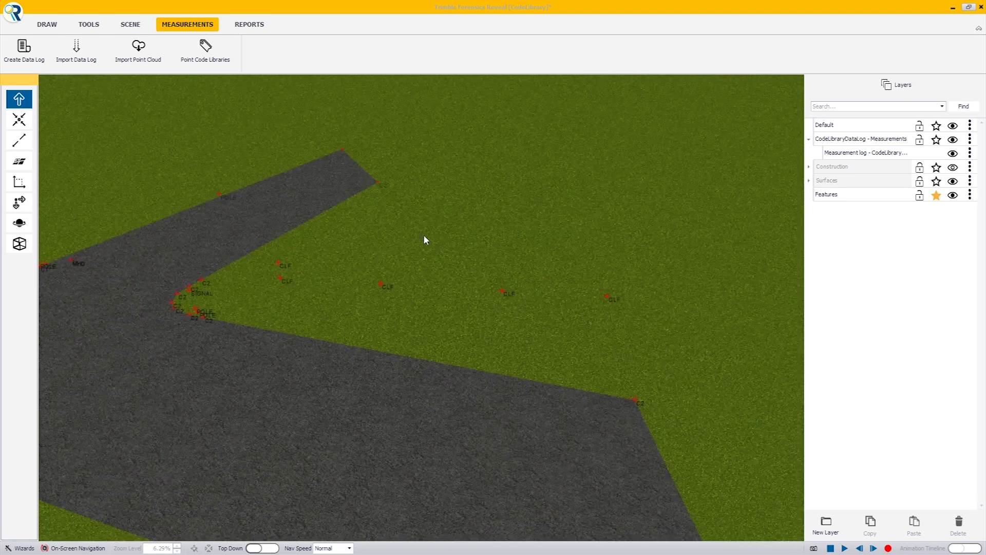
right_drag(285, 275, 283, 289)
scroll(279, 283, up, 2)
scroll(284, 288, up, 3)
scroll(283, 288, up, 5)
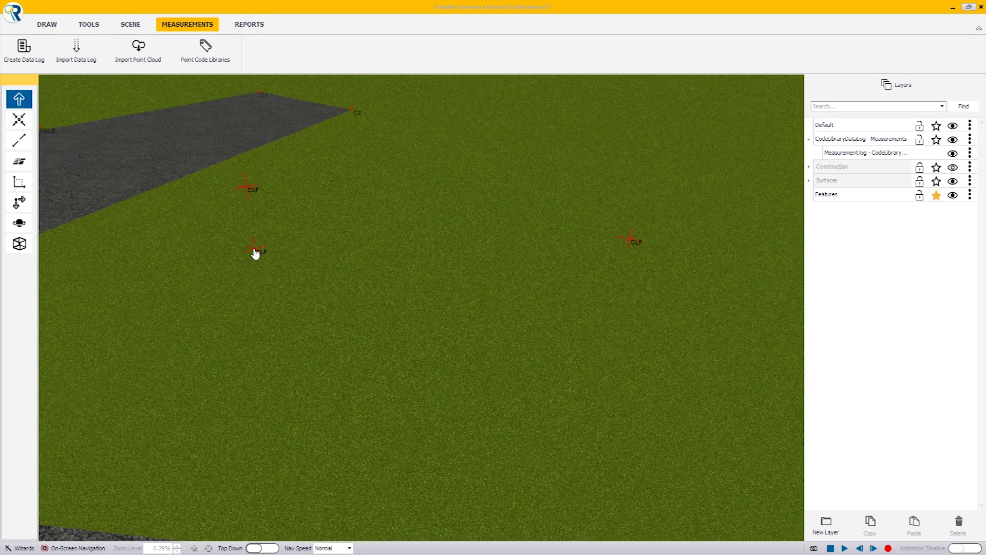
right_drag(344, 249, 204, 303)
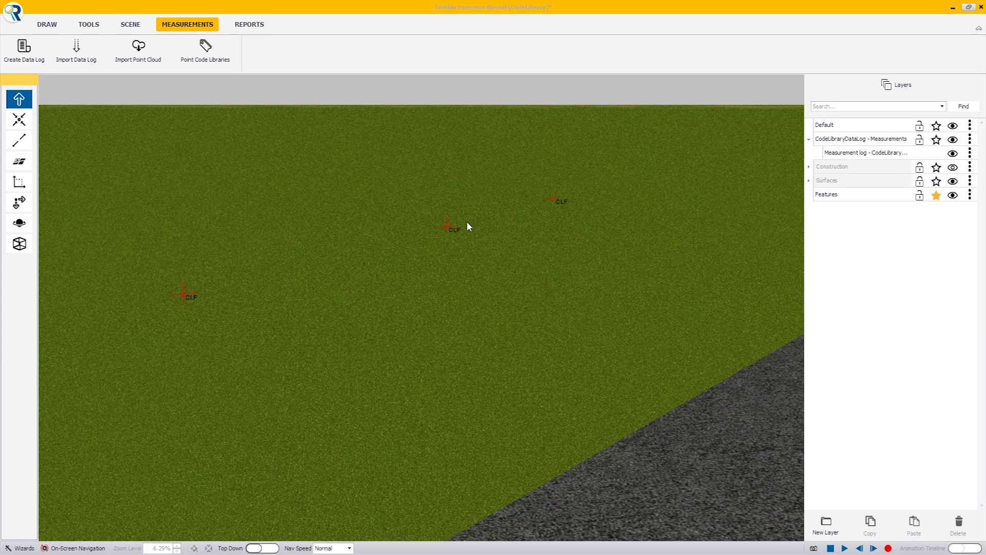
right_drag(625, 234, 416, 307)
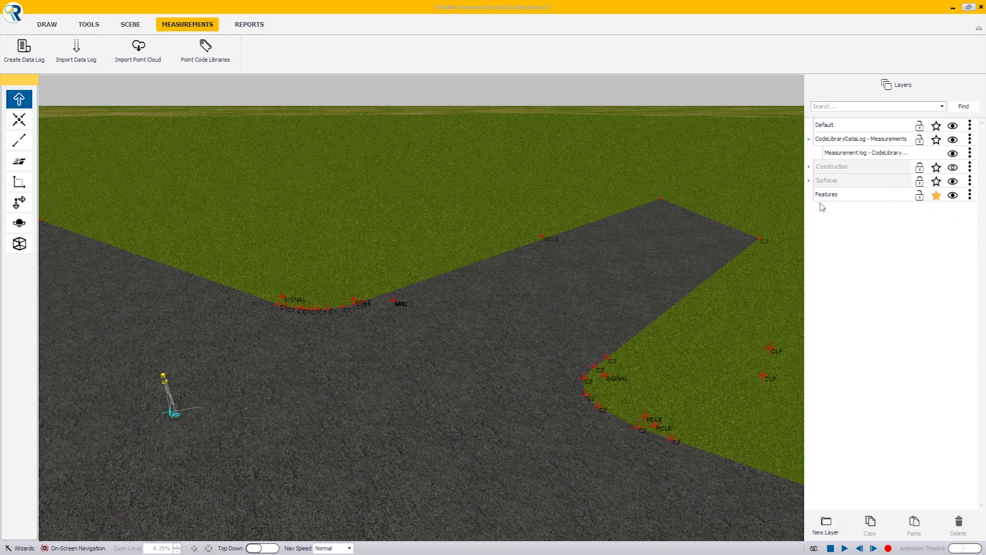
Step: Generate features from the CodeLibraryDataLog measurement log using the TFTTT List library, and close the measurement table
double_click(867, 152)
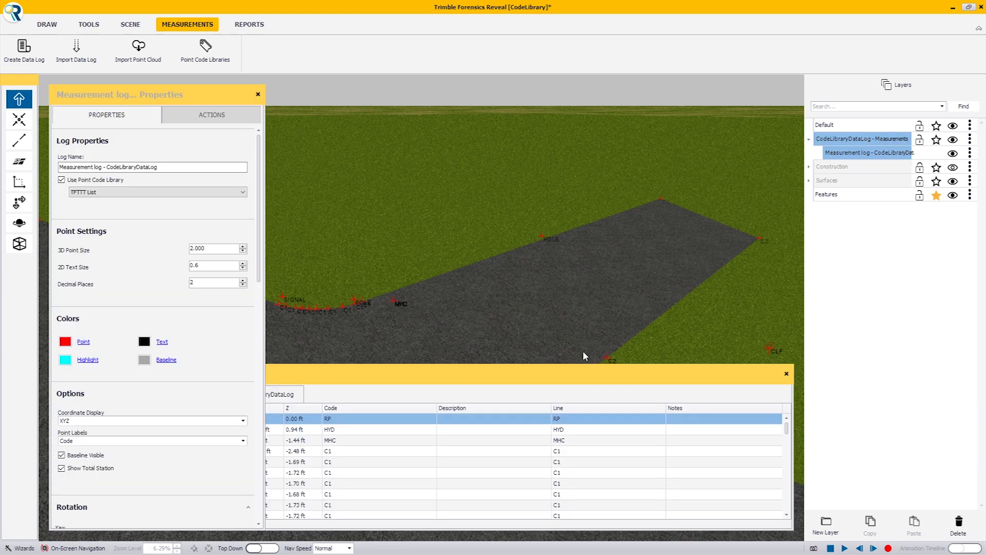
click(158, 206)
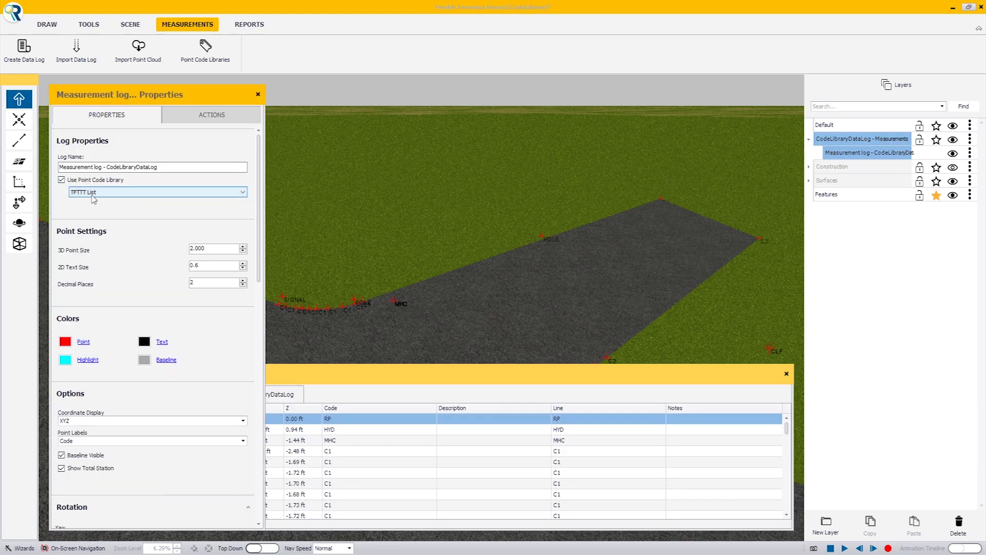
click(217, 117)
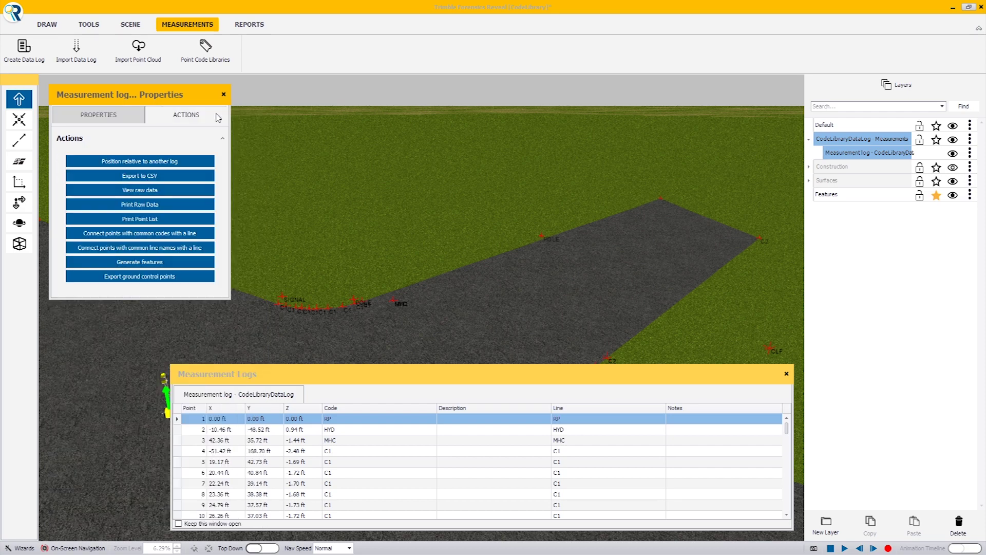
click(156, 265)
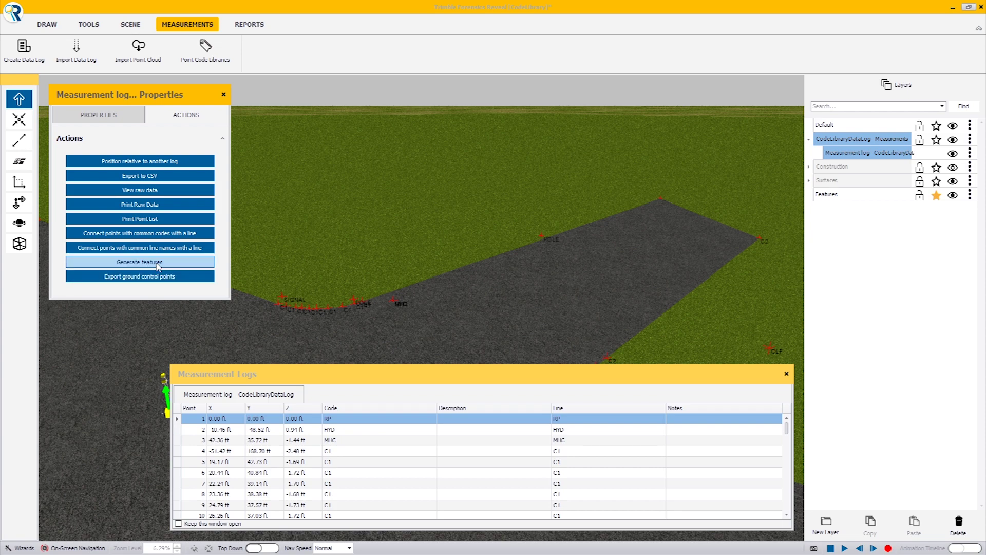
click(786, 374)
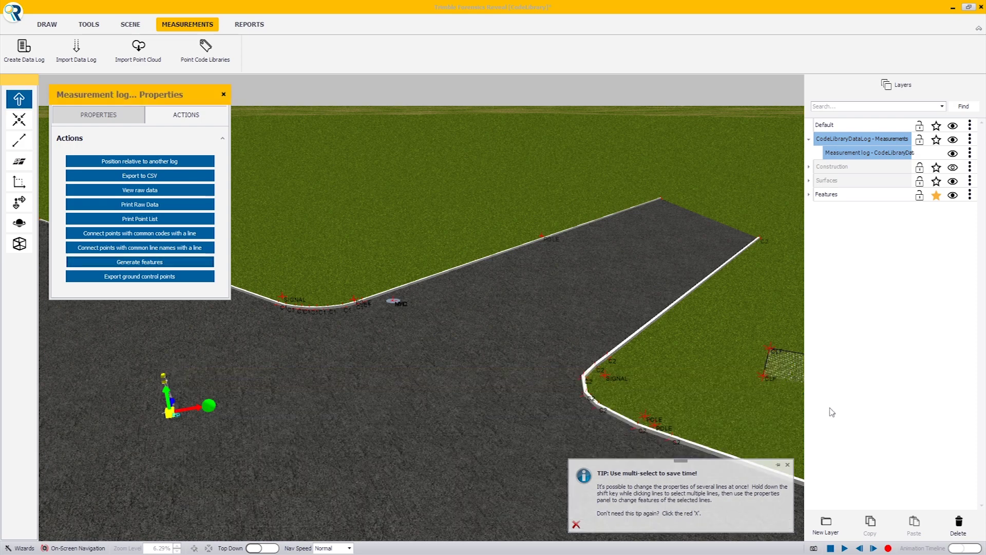
Step: Close the log's properties and inspect the generated curbs, manhole cover and chain link fence
drag(480, 440, 733, 461)
drag(326, 414, 285, 375)
key(d)
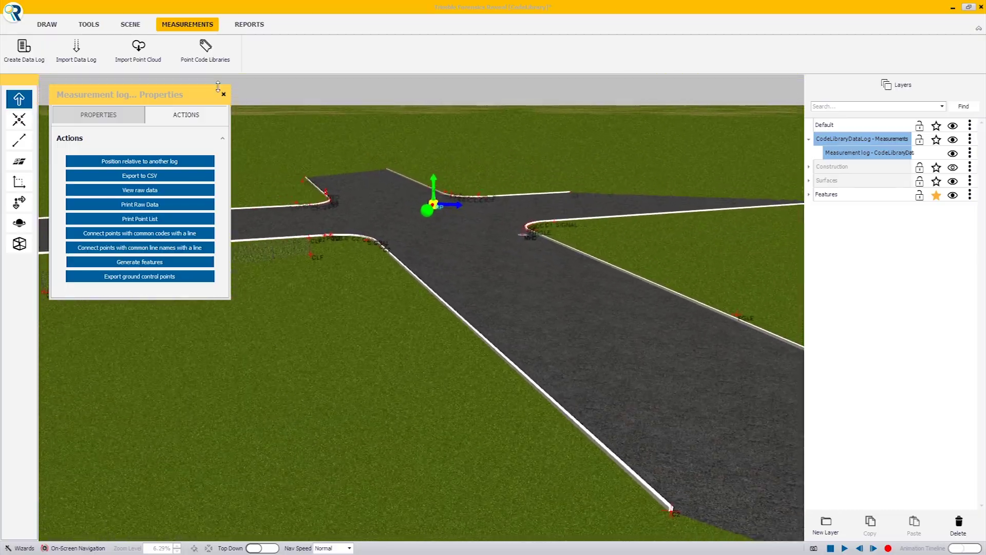
click(223, 95)
drag(655, 347, 416, 368)
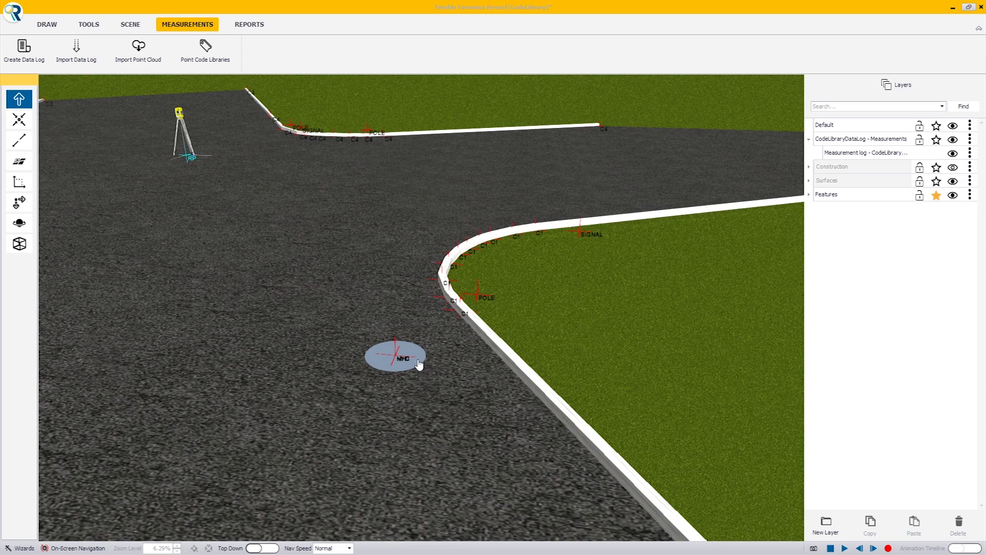
mouse_move(541, 360)
middle_down()
mouse_move(495, 362)
mouse_move(548, 362)
middle_up()
middle_drag(602, 311, 282, 234)
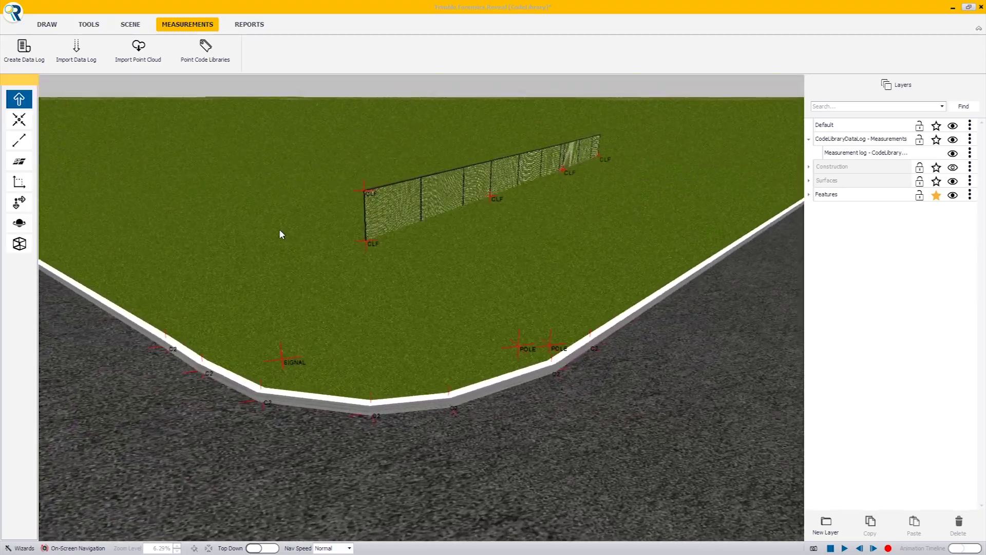
scroll(350, 252, up, 6)
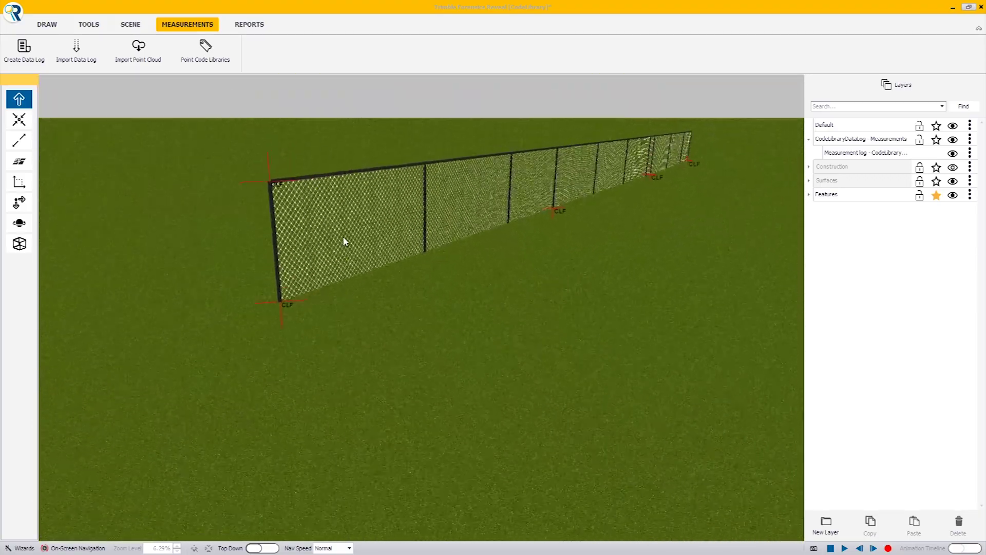
Step: Dimension the height of the chain link fence's end post between its lower and upper CLF points
click(89, 24)
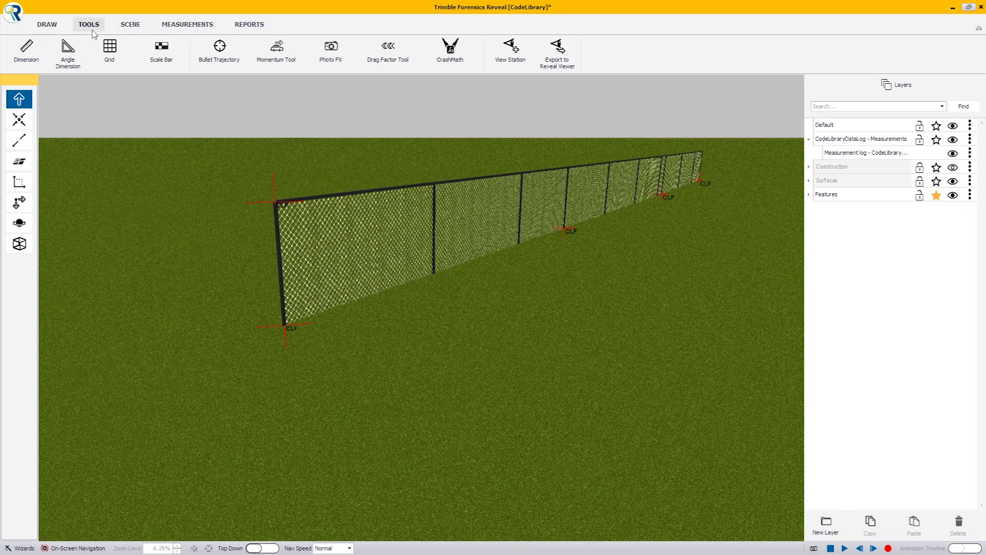
click(26, 50)
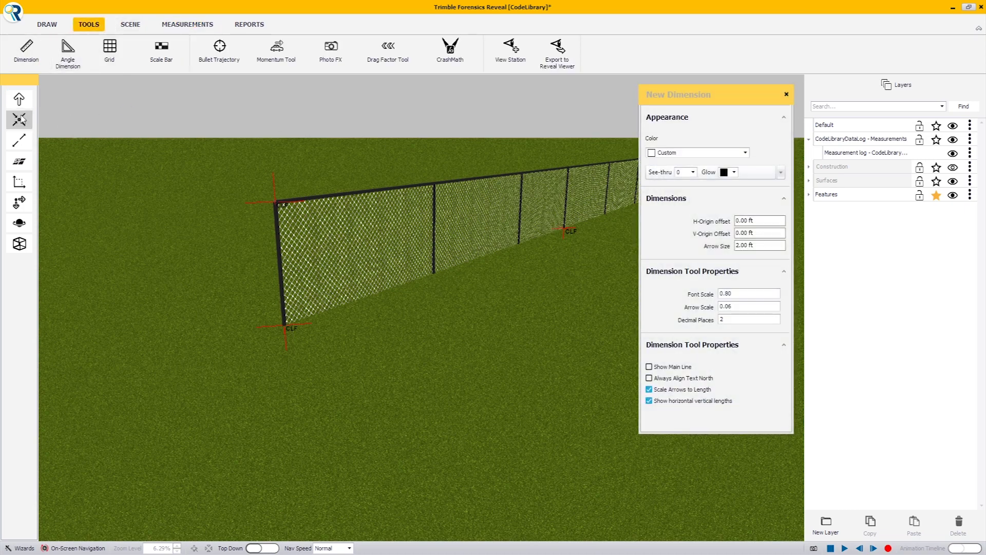
click(293, 332)
click(279, 204)
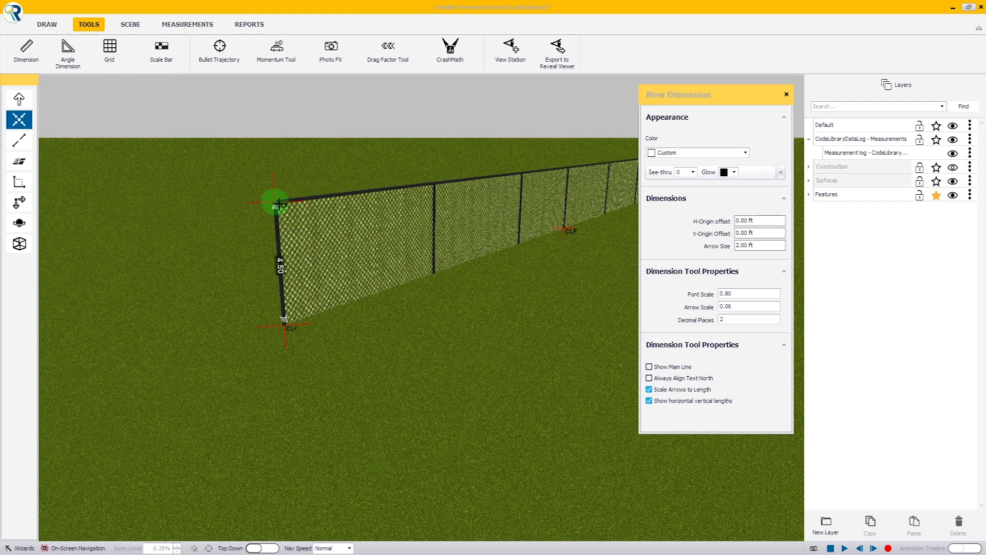
right_drag(373, 292, 480, 268)
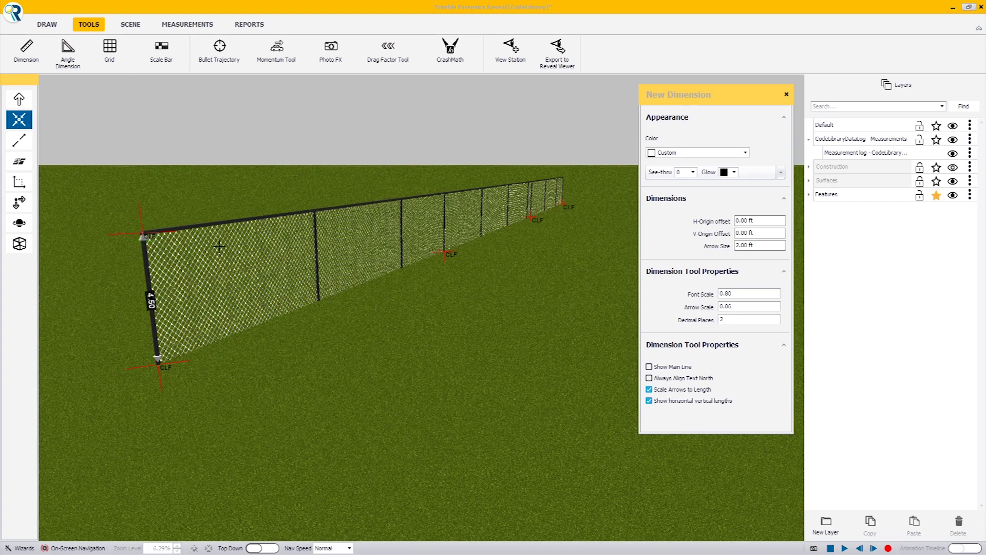
right_drag(220, 246, 322, 260)
scroll(321, 260, down, 6)
right_drag(441, 298, 424, 336)
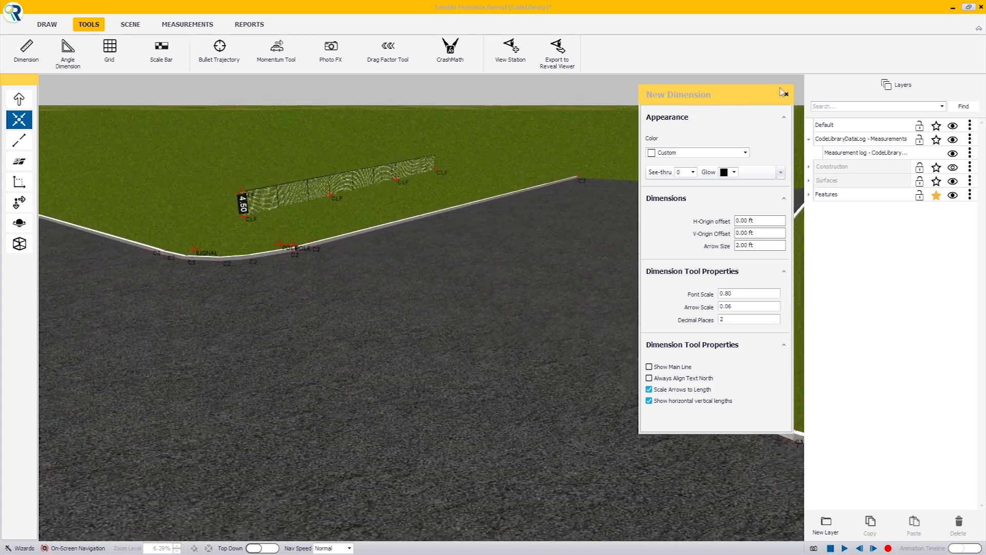
click(786, 94)
Step: Lower the generated fire hydrant vertically to a Z position of about -0.25 ft, and deselect it
right_drag(701, 155, 413, 279)
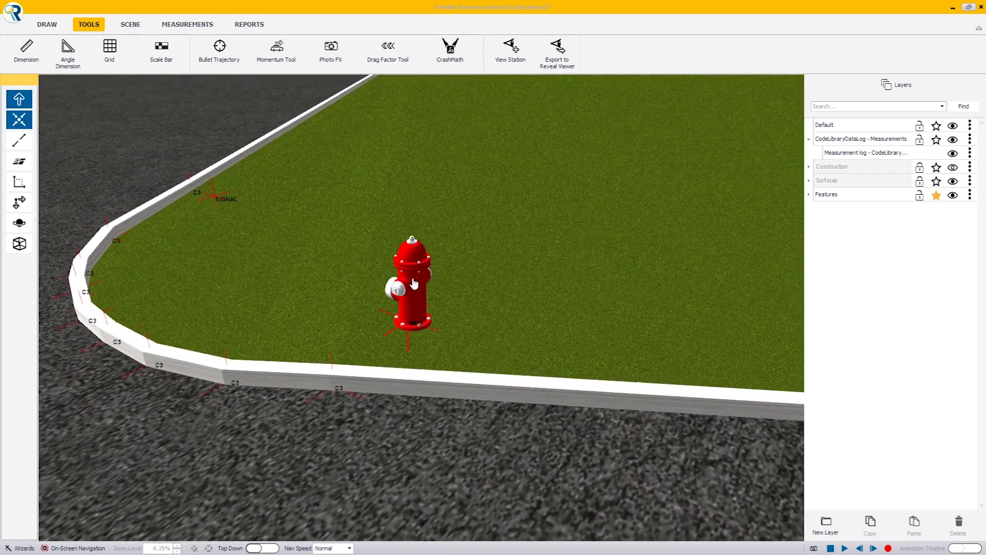
click(410, 289)
right_drag(248, 290, 528, 288)
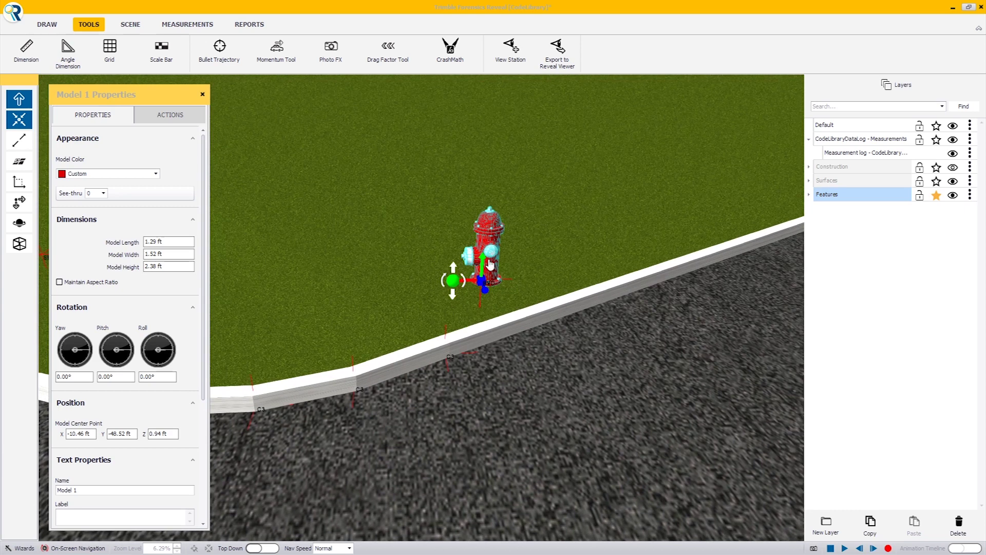
drag(483, 259, 481, 280)
drag(482, 260, 476, 288)
right_drag(483, 288, 562, 157)
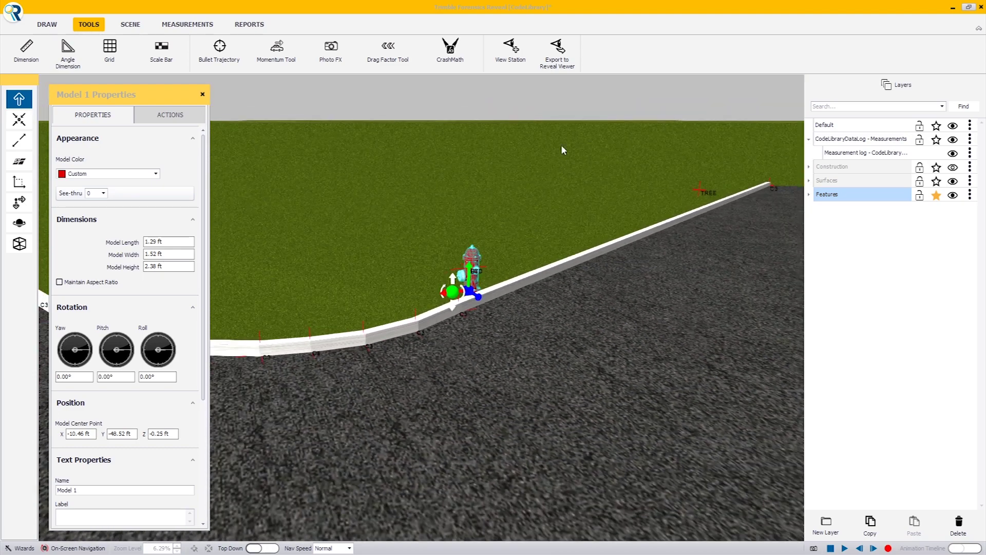
click(558, 109)
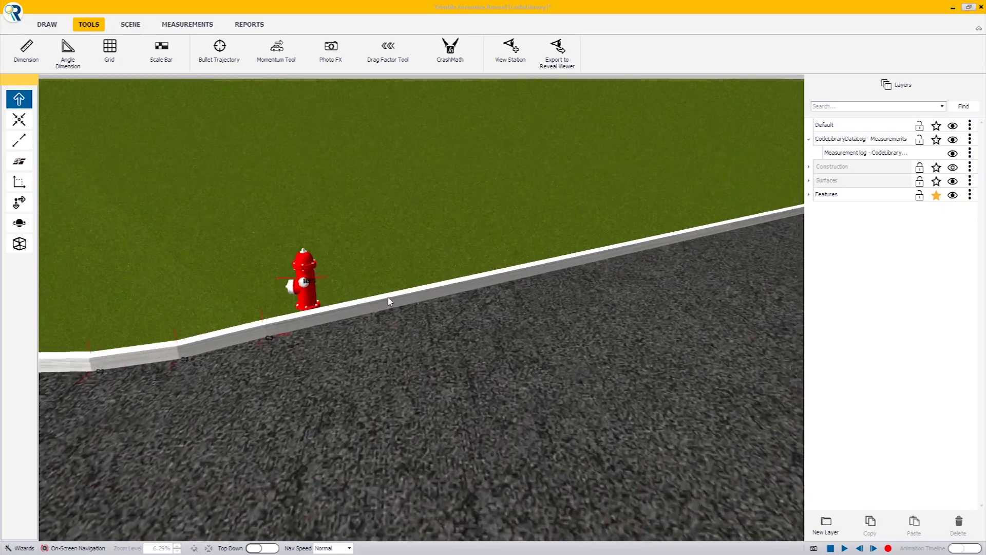